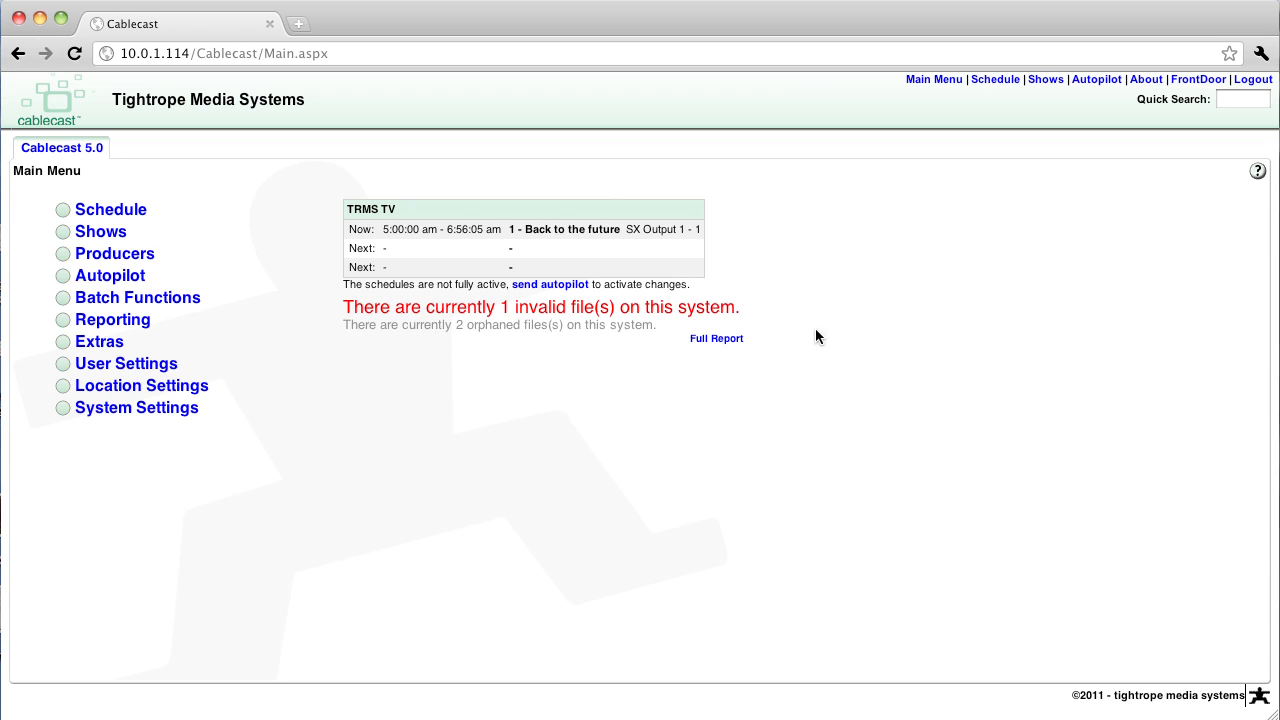
Open the full file report and examine the file details of Back to the future and Bad Show
{"action": "left_click", "coordinate": [719, 340]}
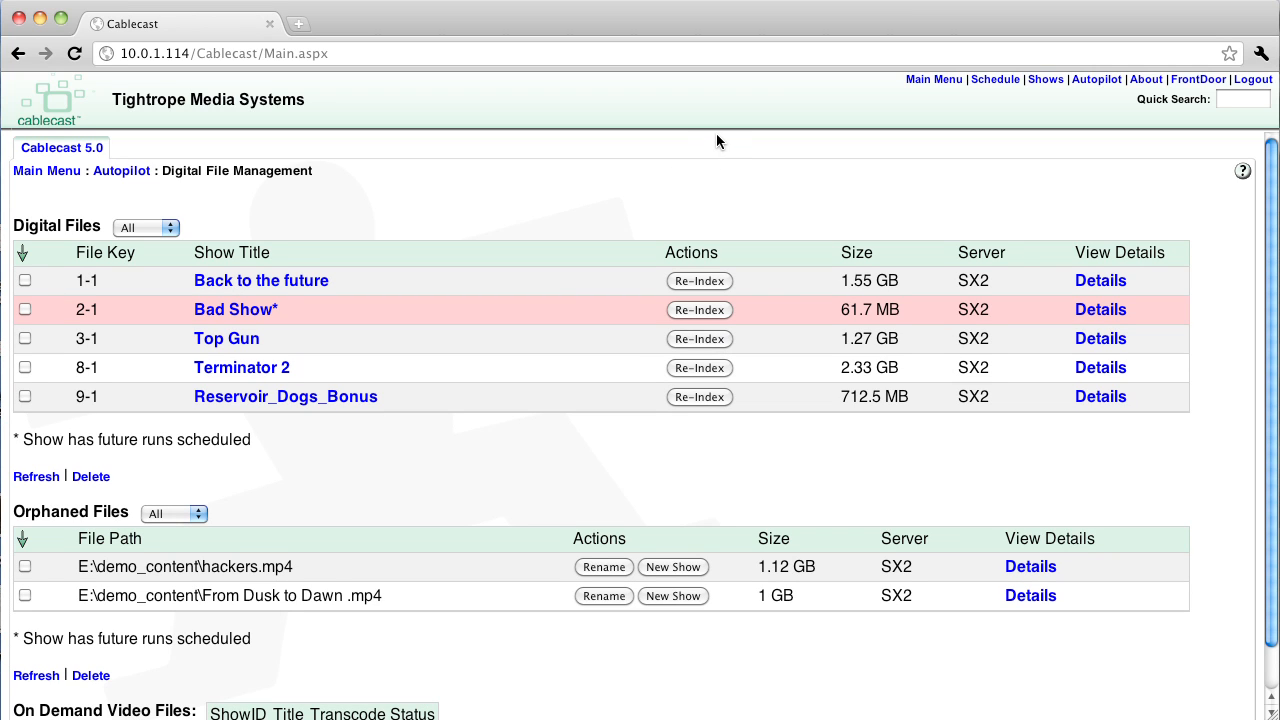
{"action": "left_click", "coordinate": [1122, 281]}
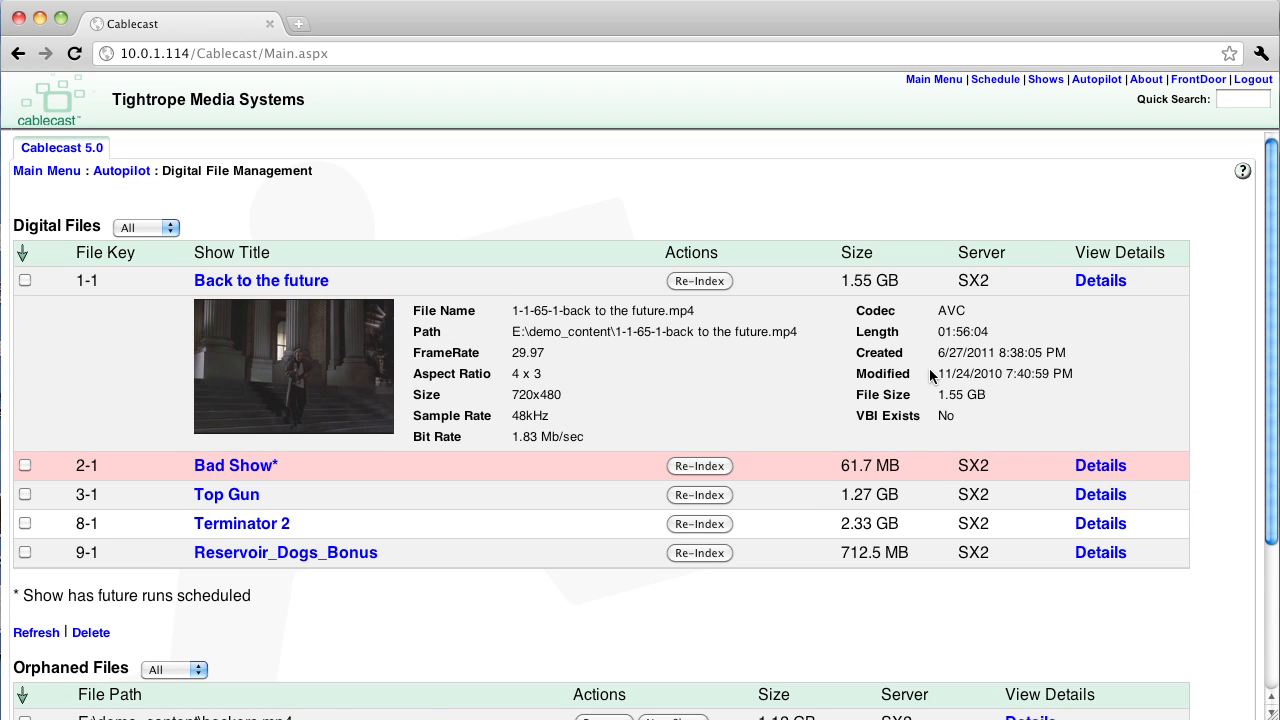
{"action": "left_click", "coordinate": [1111, 283]}
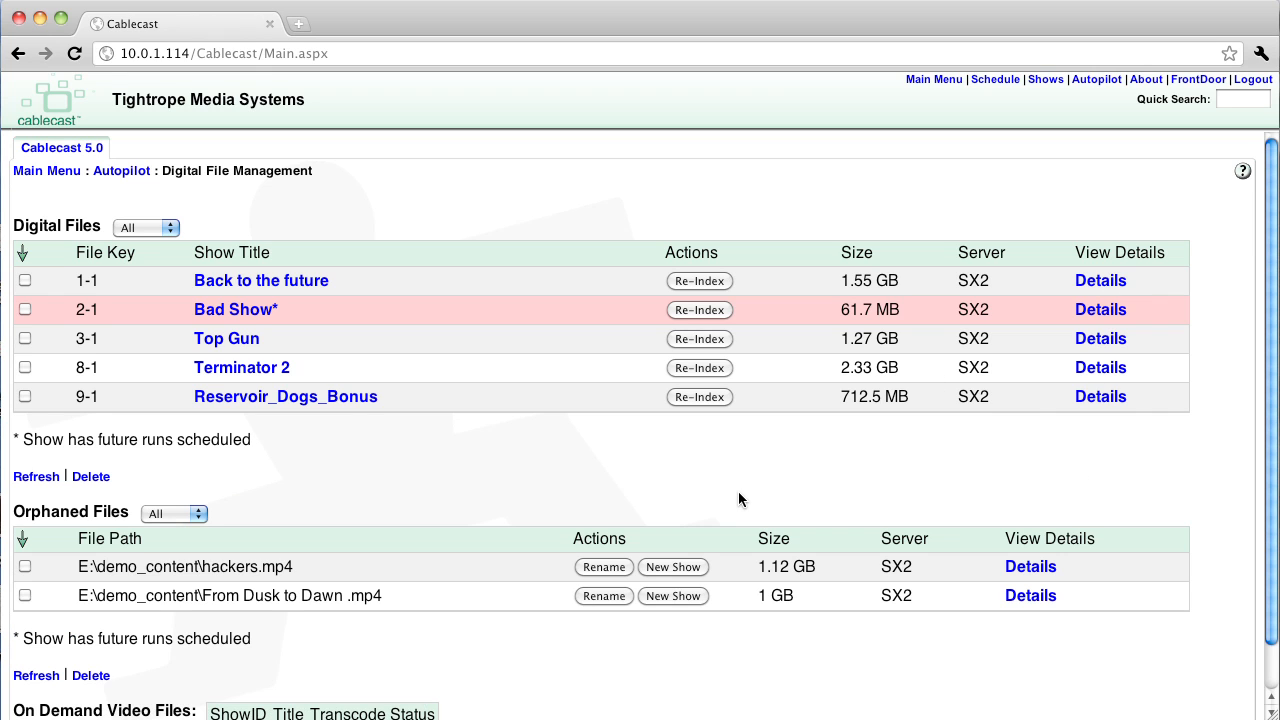
{"action": "left_click", "coordinate": [1092, 312]}
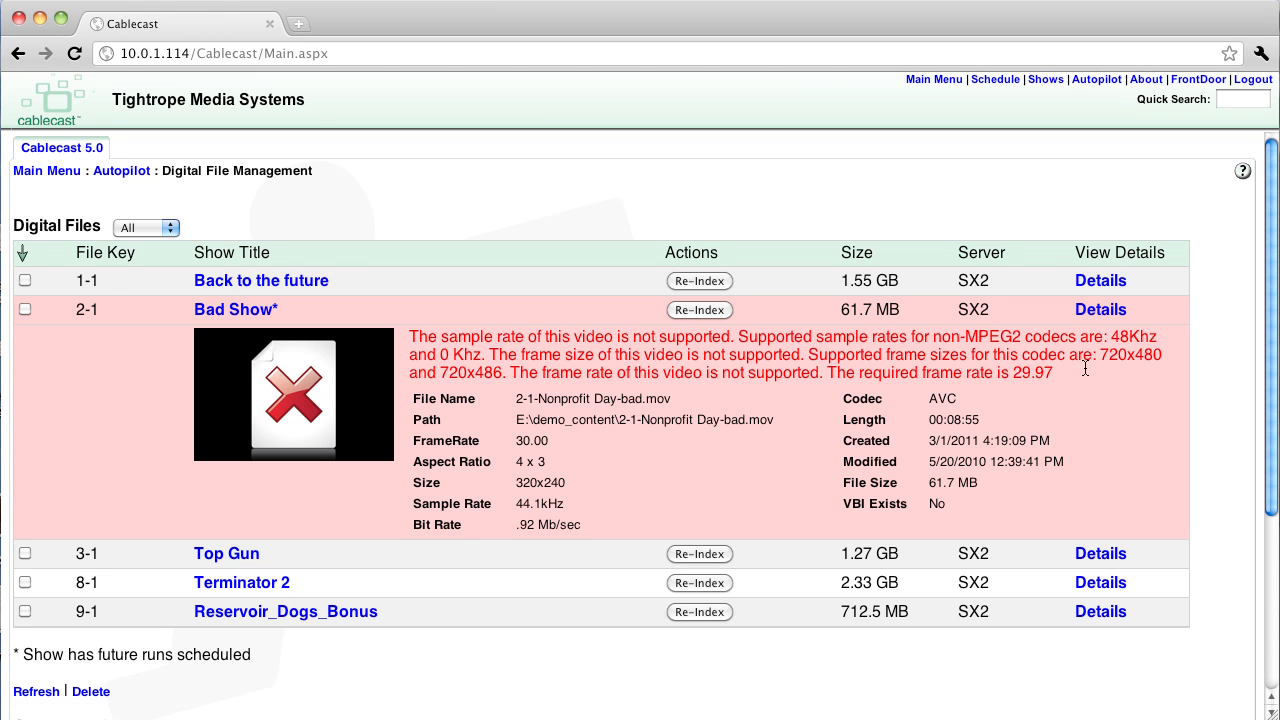
{"action": "left_click", "coordinate": [1115, 311]}
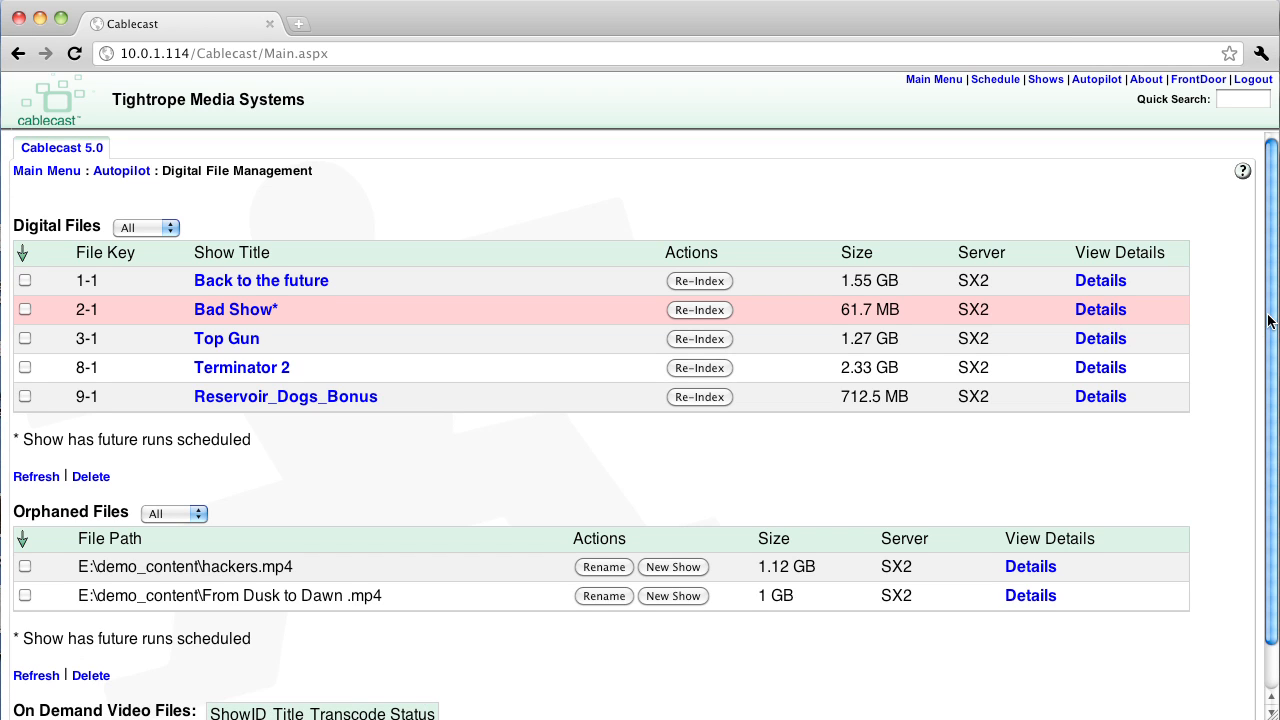
Rename the orphaned file From Dusk to Dawn .mp4 as "4-1-From Dusk to Dawn .mp4"
{"action": "scroll", "coordinate": [1265, 330], "scroll_direction": "down", "scroll_amount": 2}
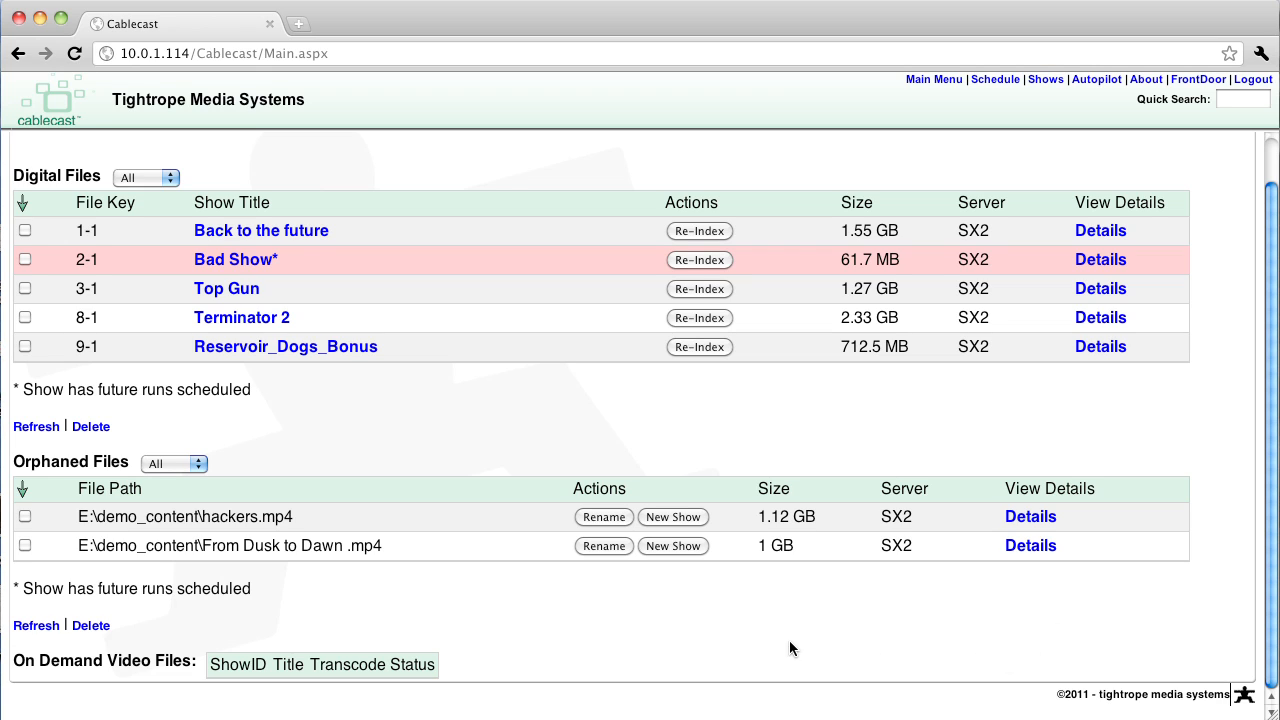
{"action": "left_click", "coordinate": [604, 546]}
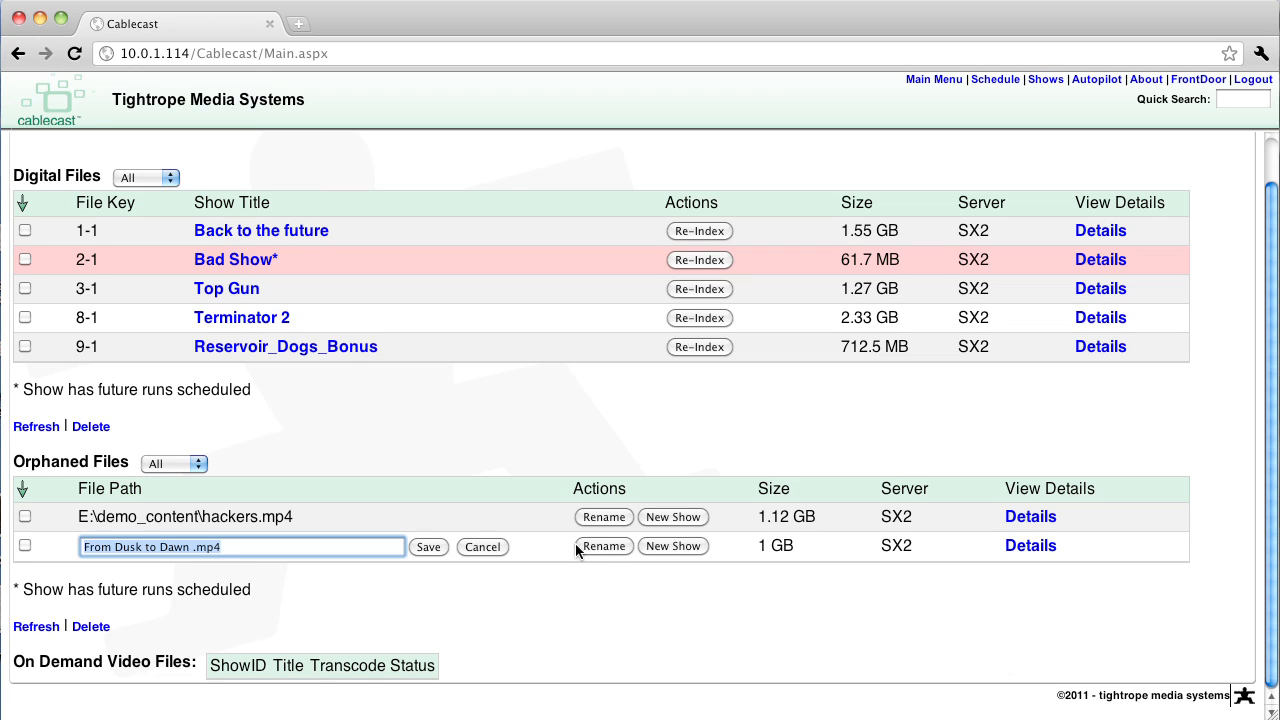
{"action": "left_click", "coordinate": [83, 548]}
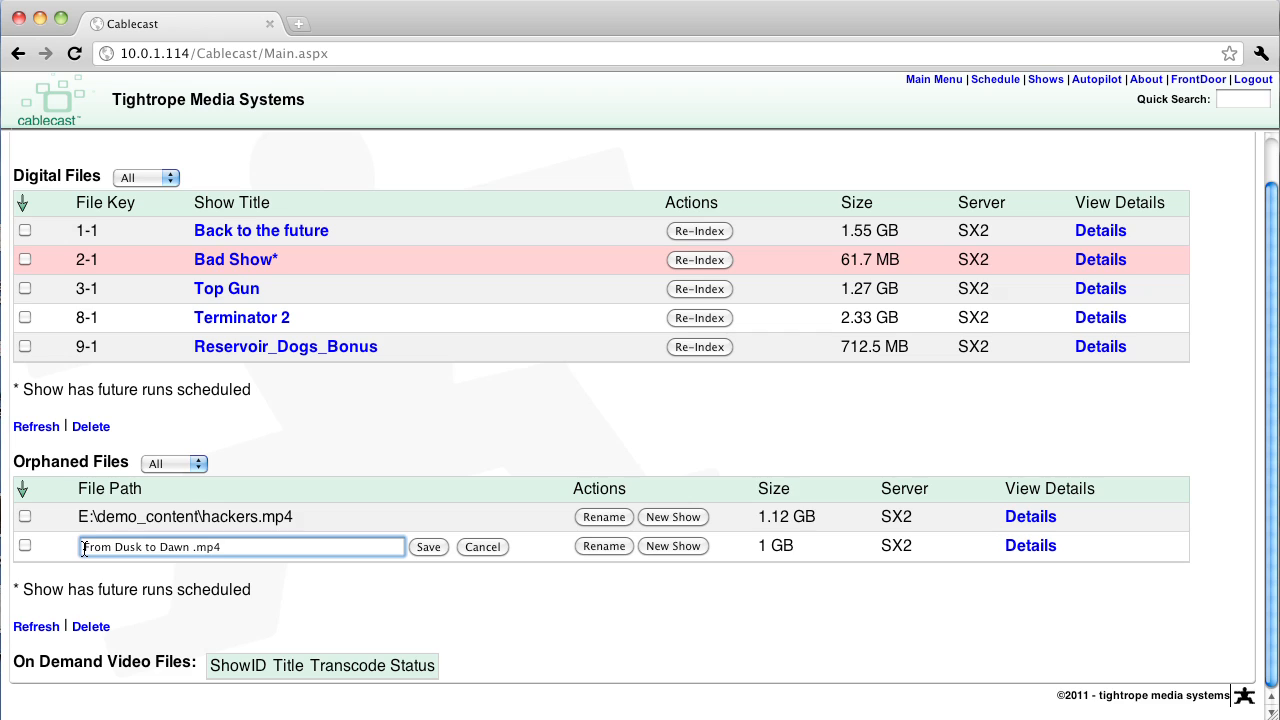
{"action": "type", "text": "4-1-"}
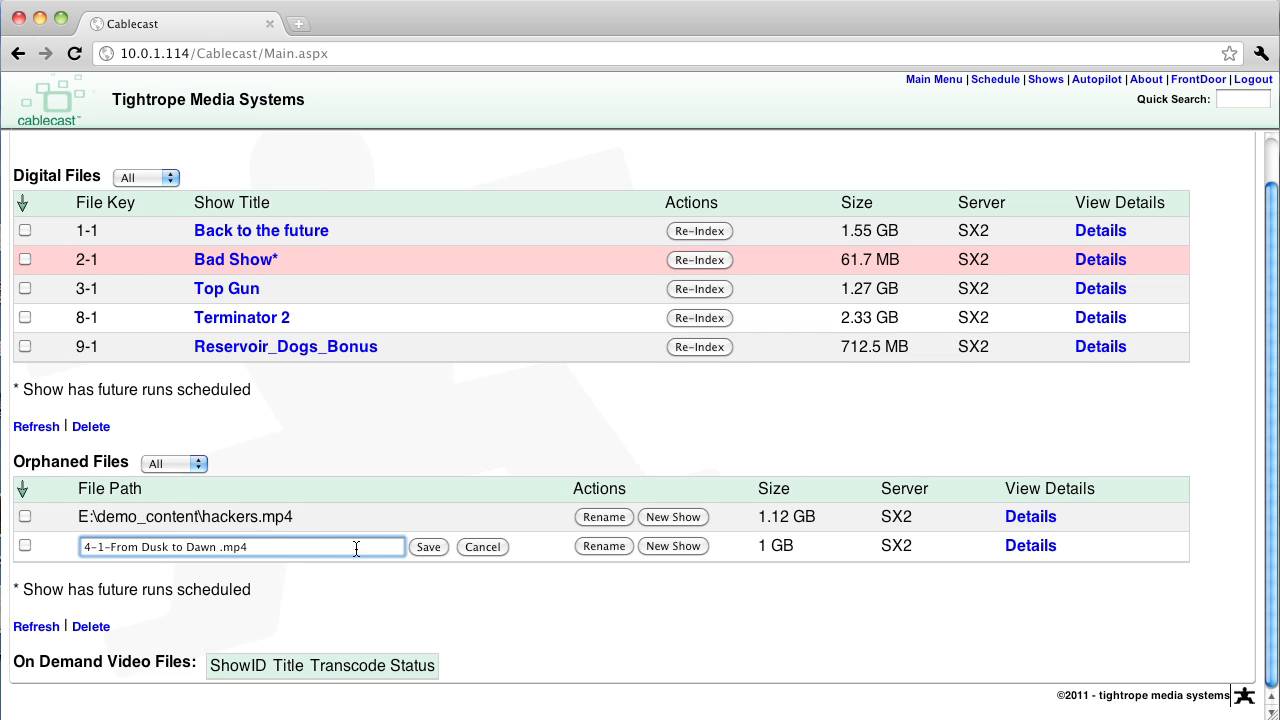
{"action": "left_click", "coordinate": [424, 547]}
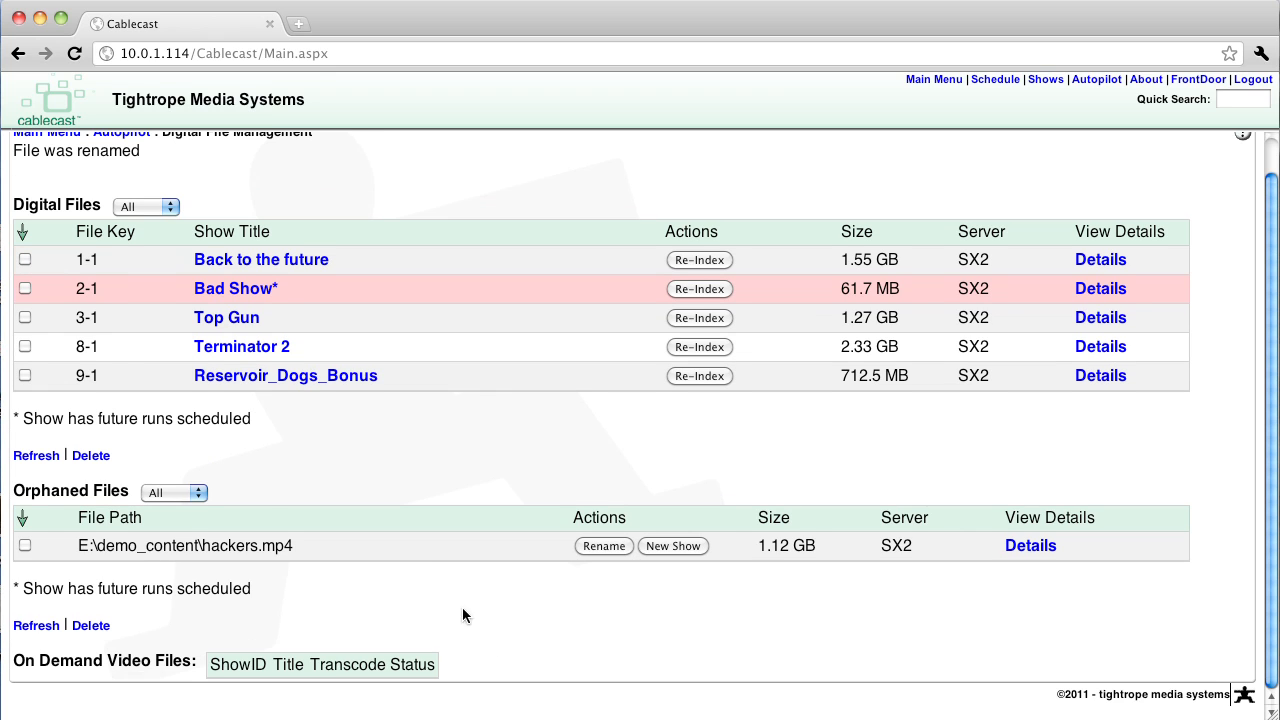
Create a new show from the orphaned file hackers.mp4 and display its reel's digital file info
{"action": "left_click", "coordinate": [676, 546]}
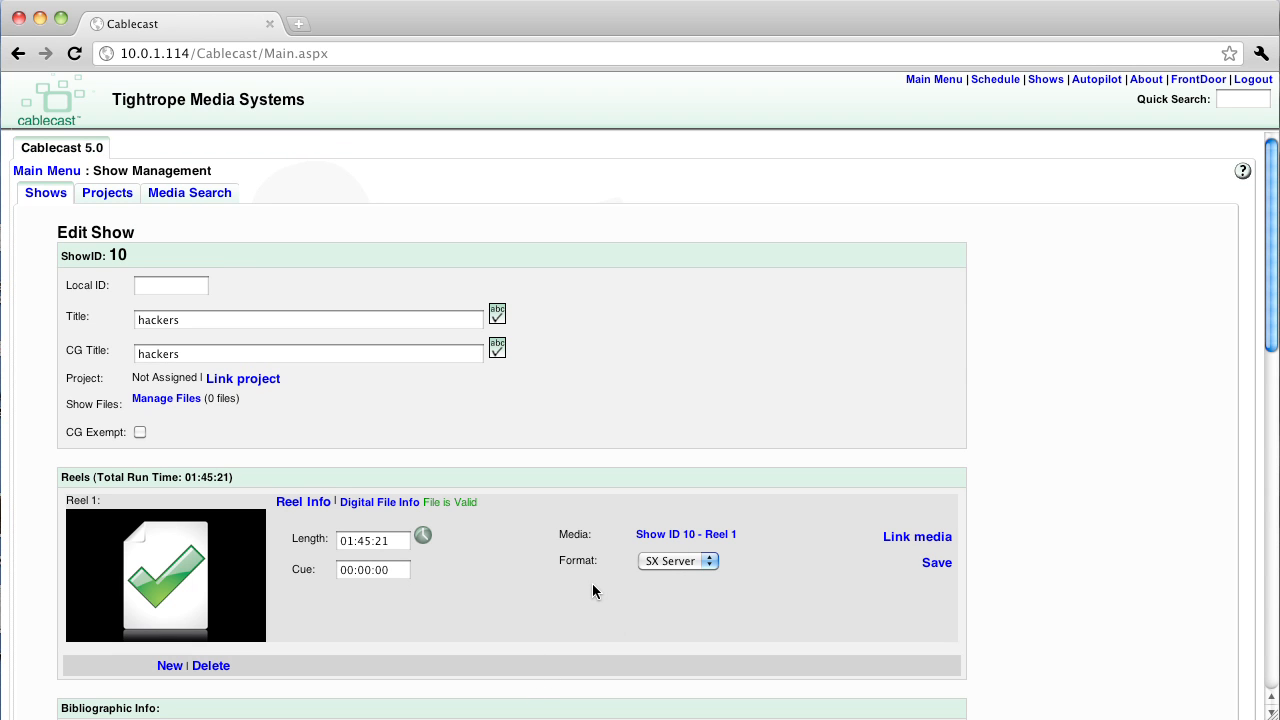
{"action": "left_click", "coordinate": [377, 503]}
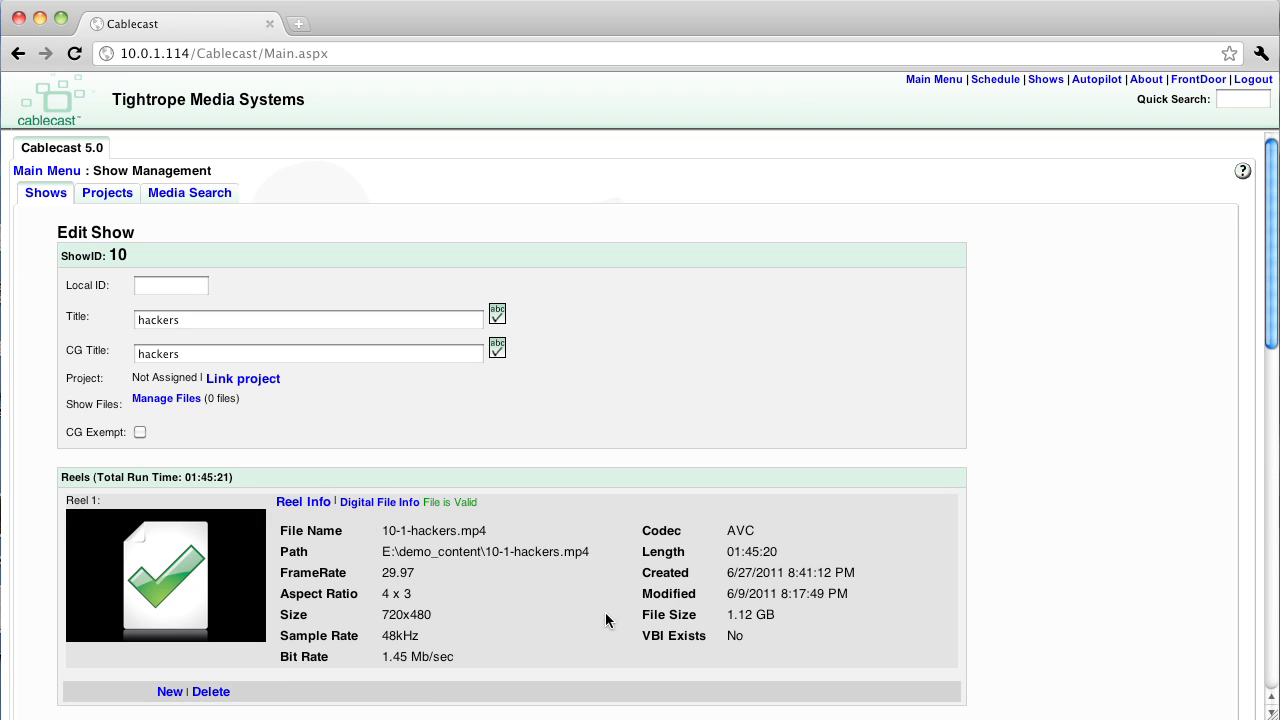
Add Terminator 2 to the June 28, 2011 schedule at 1:30:00 AM and move Live Show to 11:00:00 AM
{"action": "left_click", "coordinate": [993, 80]}
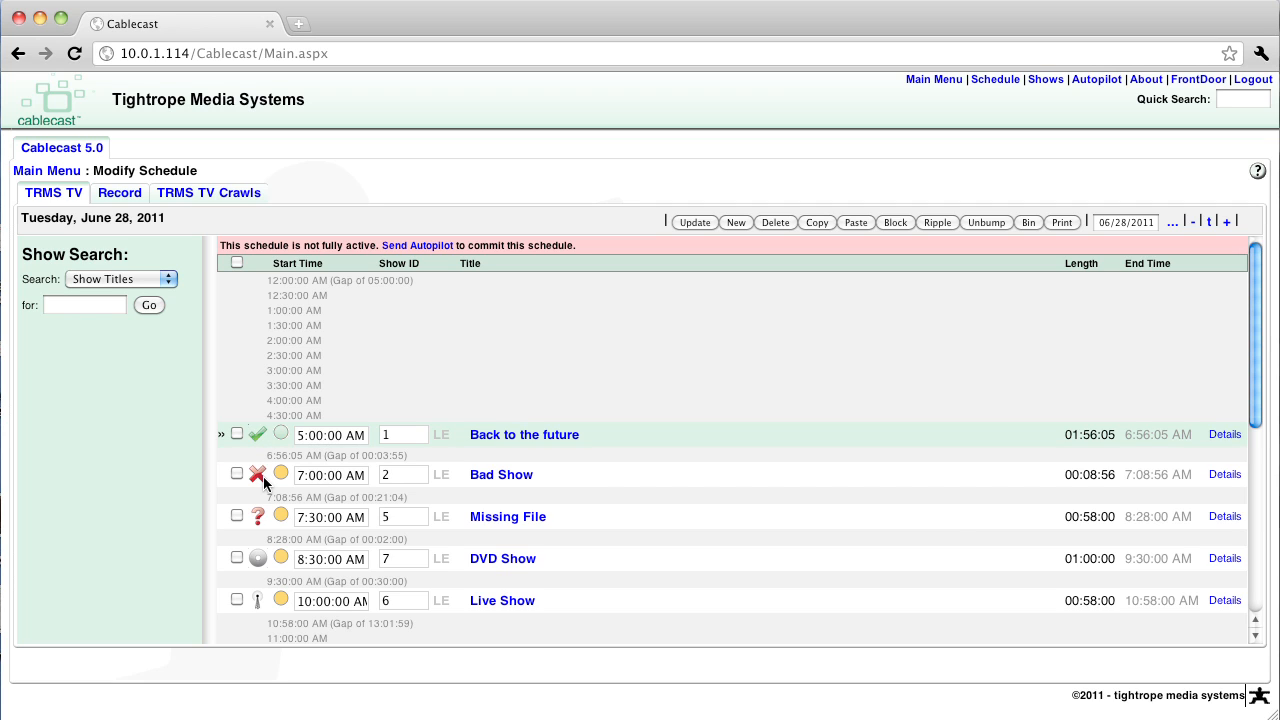
{"action": "mouse_move", "coordinate": [263, 483]}
{"action": "left_click", "coordinate": [147, 305]}
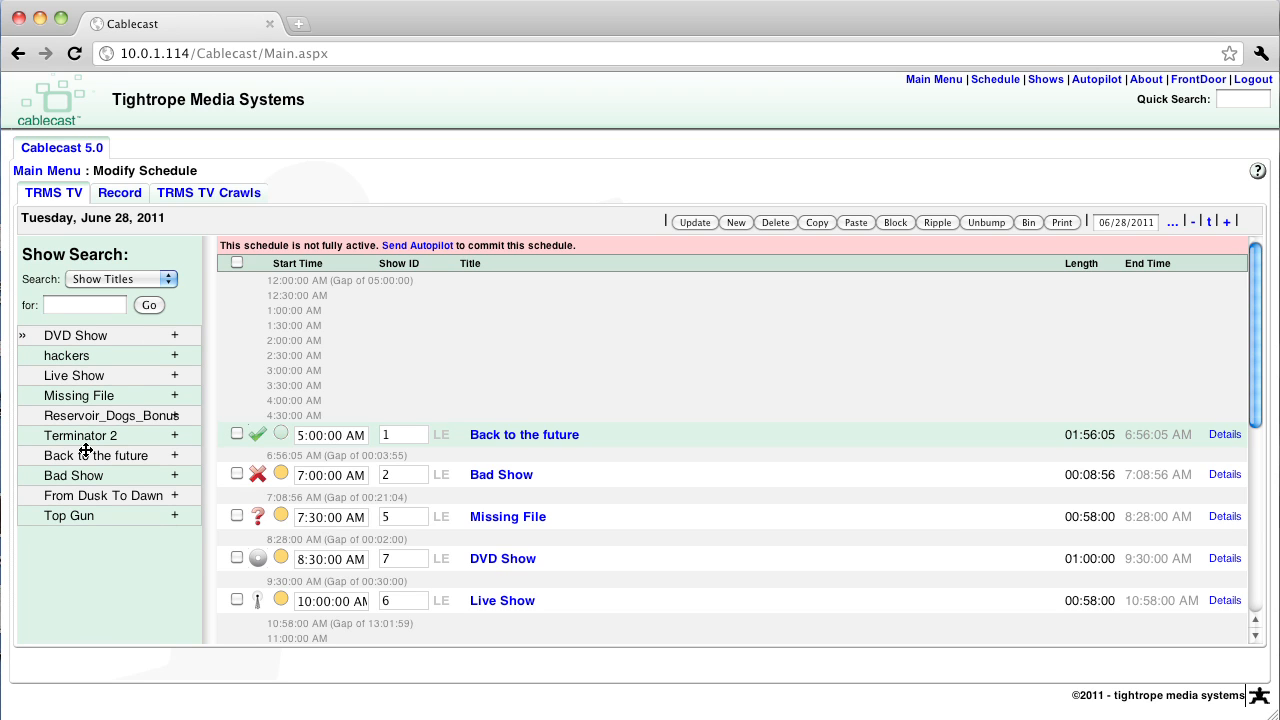
{"action": "left_click_drag", "start_coordinate": [80, 435], "coordinate": [312, 326]}
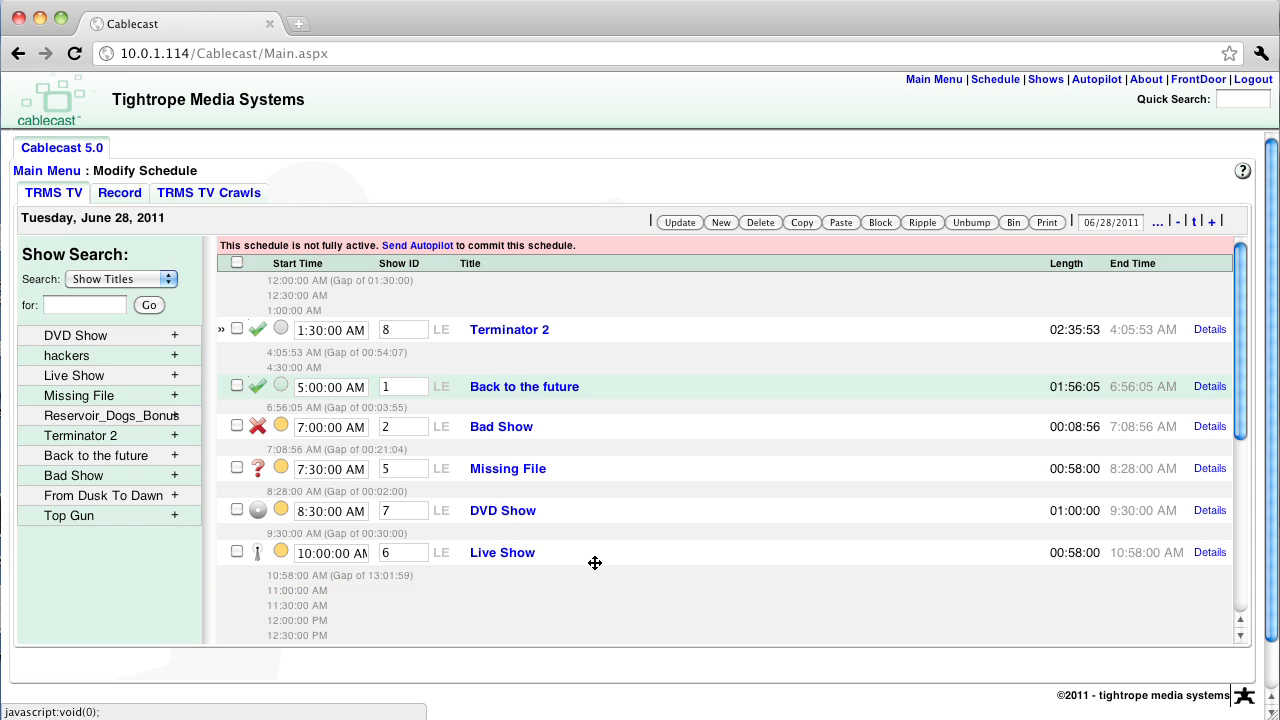
{"action": "left_click_drag", "start_coordinate": [596, 553], "coordinate": [597, 626]}
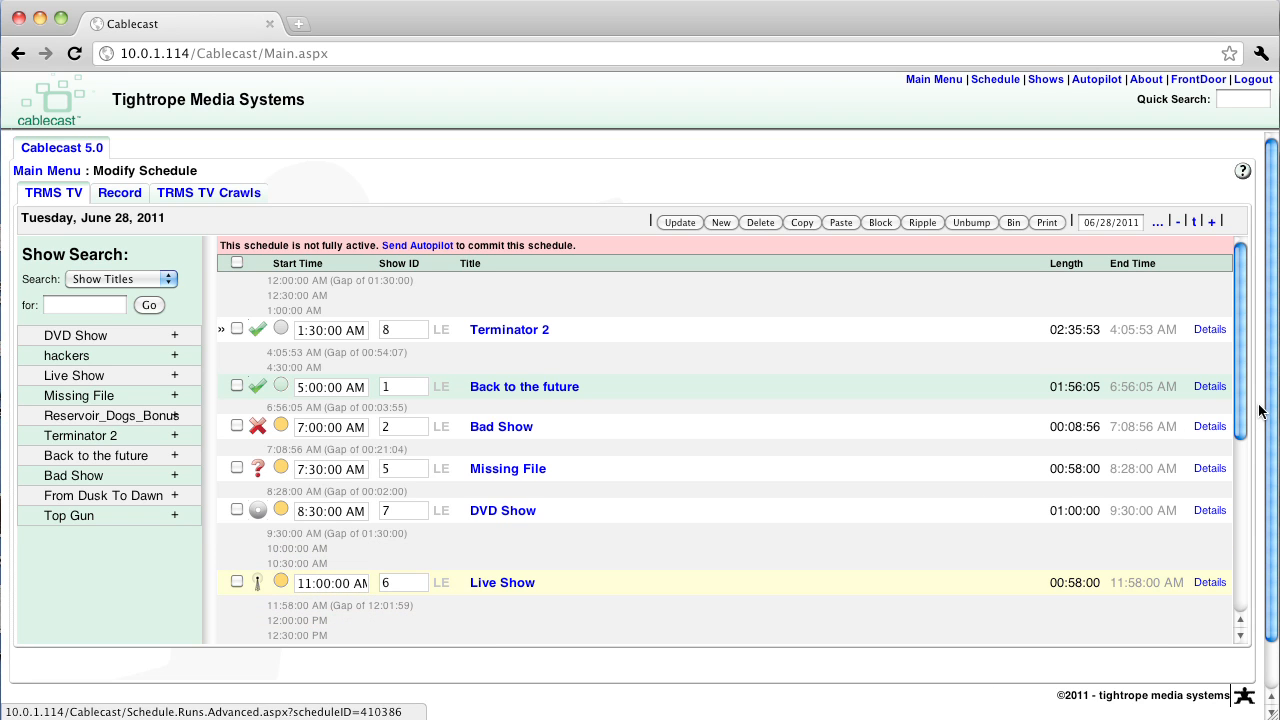
Move the Bad Show, Missing File, DVD Show and Live Show runs together so that Bad Show starts at 10:00:00 AM
{"action": "left_click_drag", "start_coordinate": [1241, 432], "coordinate": [1230, 490]}
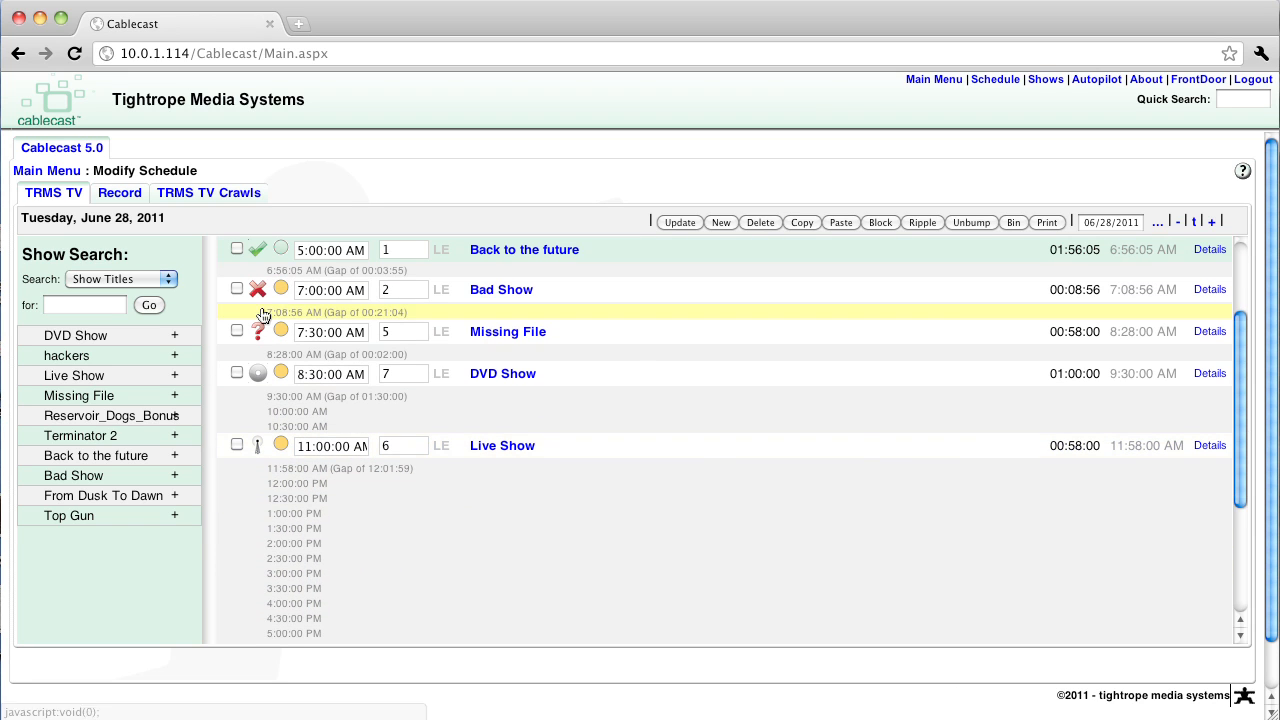
{"action": "left_click", "coordinate": [237, 288]}
{"action": "left_click", "coordinate": [237, 331]}
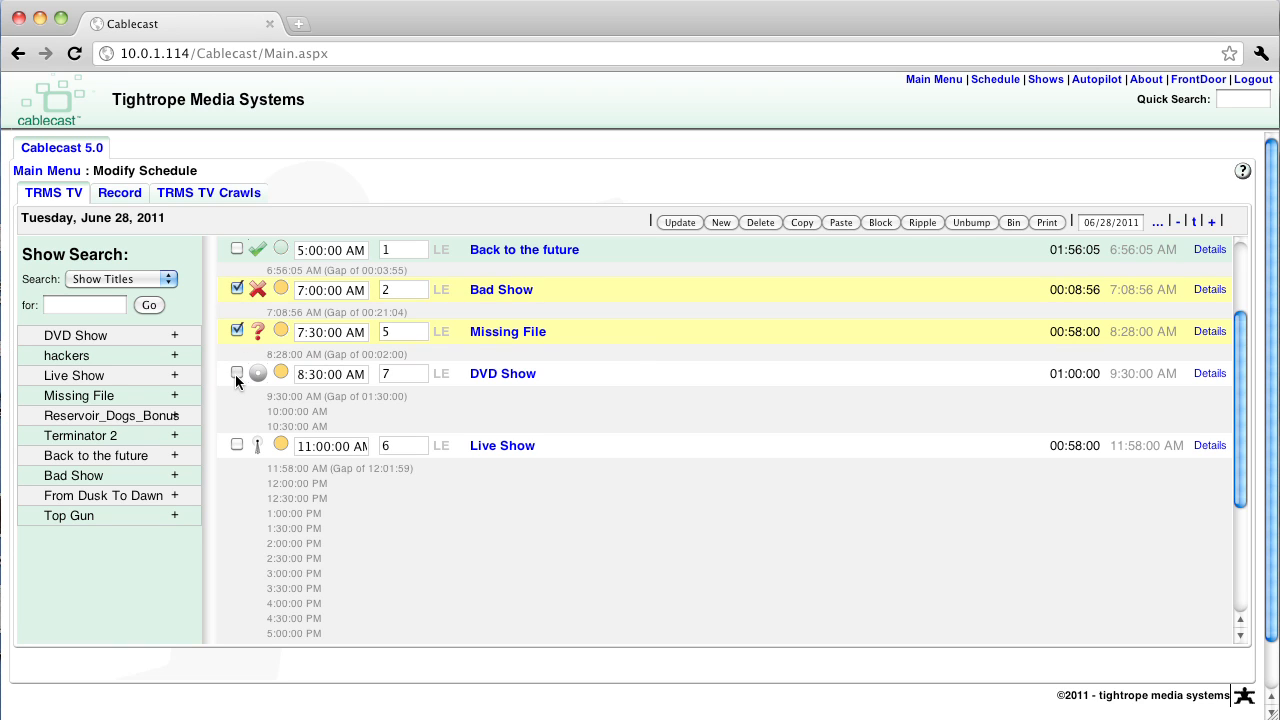
{"action": "left_click", "coordinate": [236, 372]}
{"action": "left_click", "coordinate": [237, 444]}
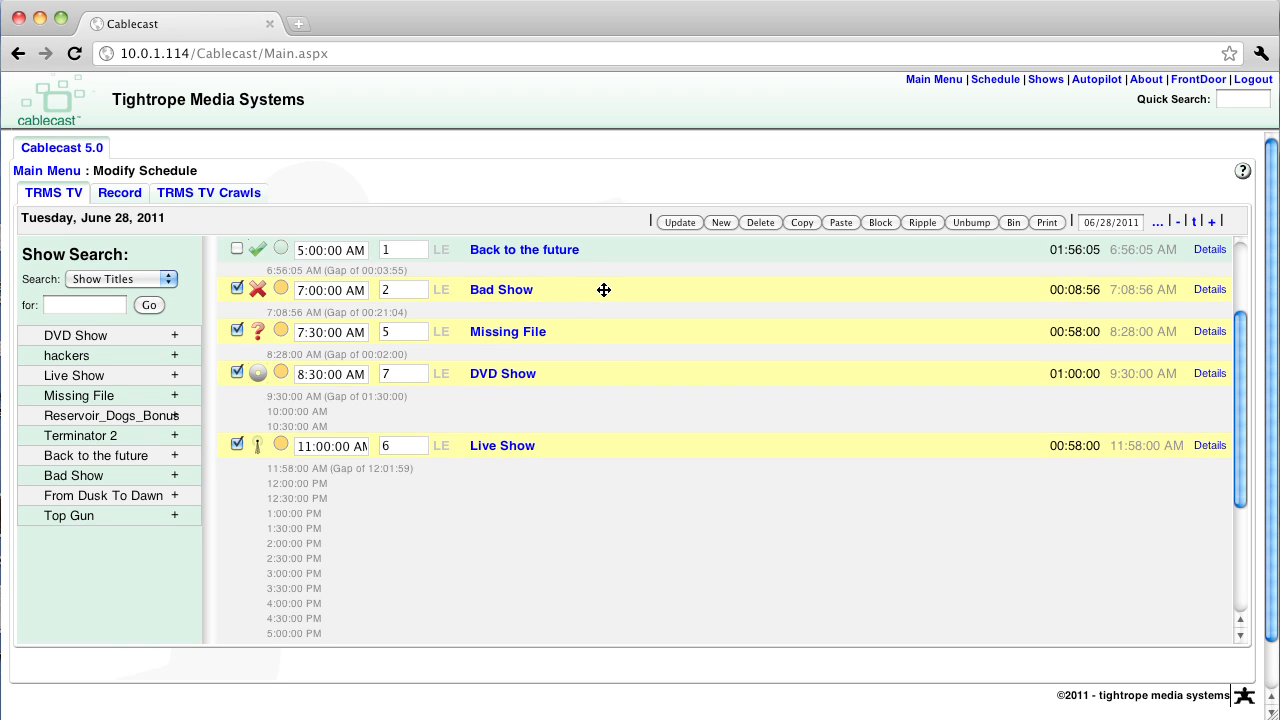
{"action": "left_click_drag", "start_coordinate": [604, 290], "coordinate": [585, 490]}
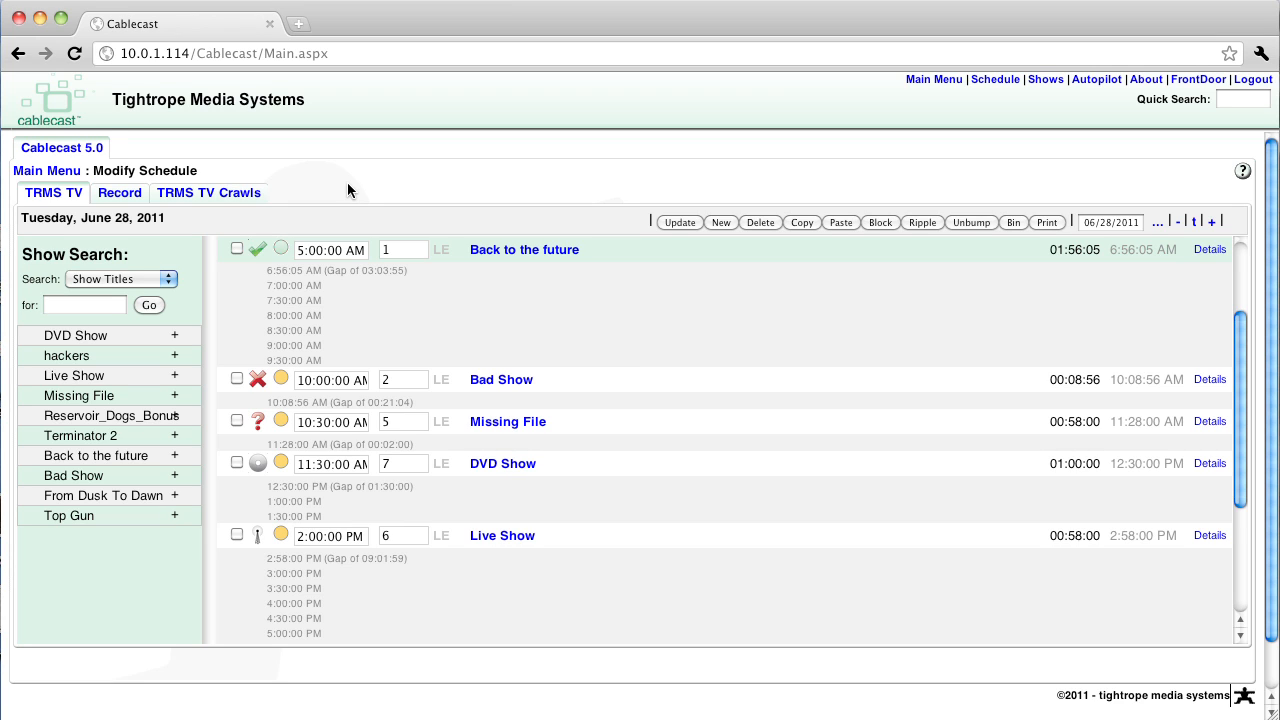
Copy the Bad Show, Missing File, DVD Show and Live Show runs to June 29, 2011 at their original times
{"action": "key", "text": "shift+slash"}
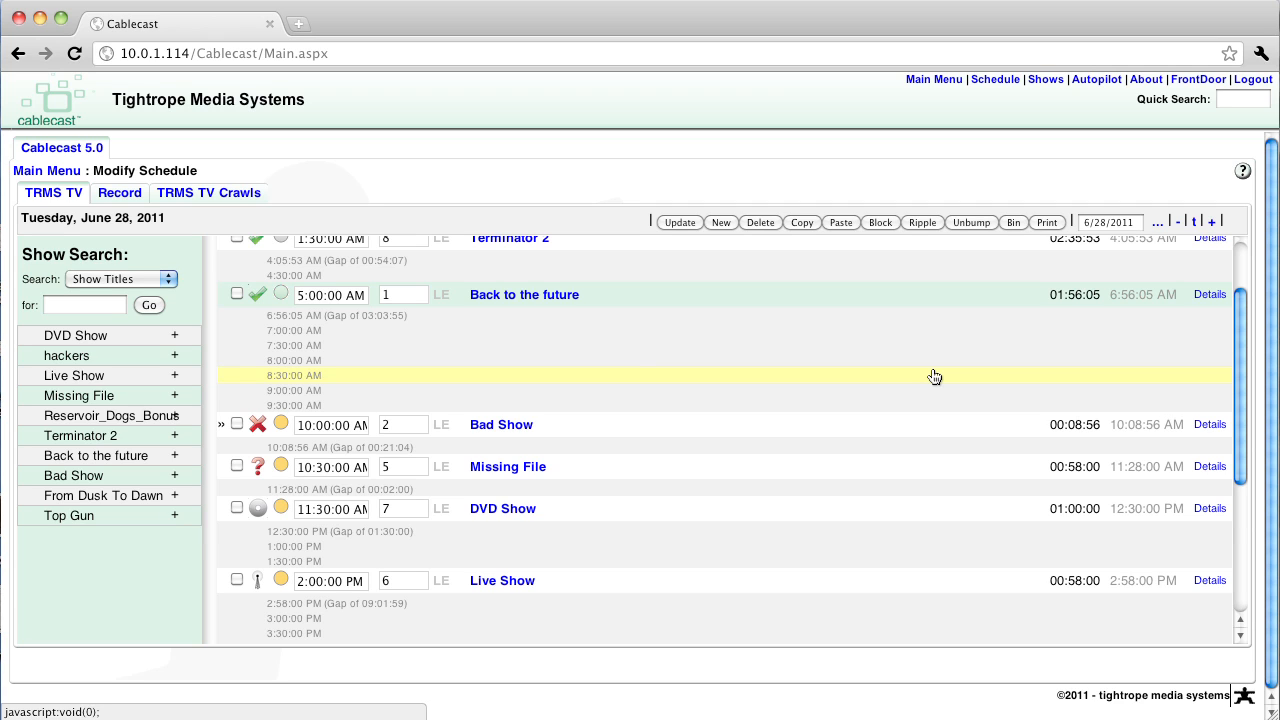
{"action": "key", "text": "x"}
{"action": "key", "text": "j"}
{"action": "key", "text": "x"}
{"action": "key", "text": "j"}
{"action": "key", "text": "x"}
{"action": "key", "text": "j"}
{"action": "key", "text": "x"}
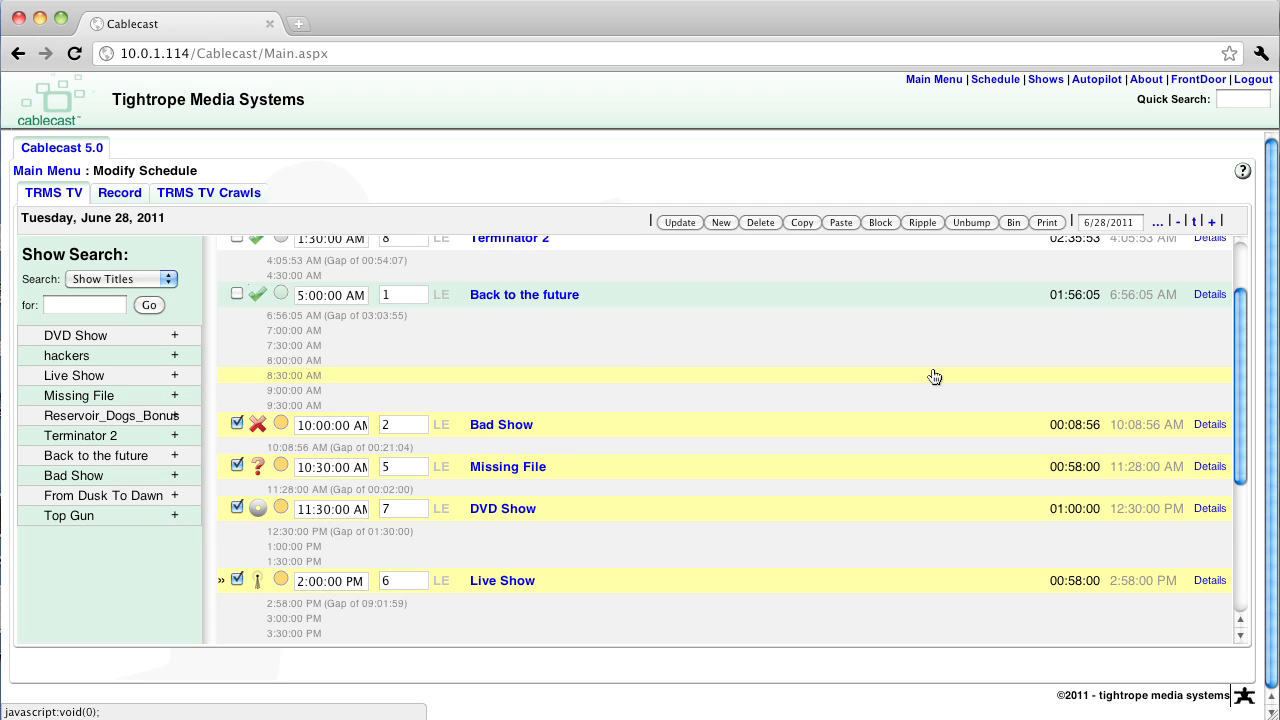
{"action": "key", "text": "plus"}
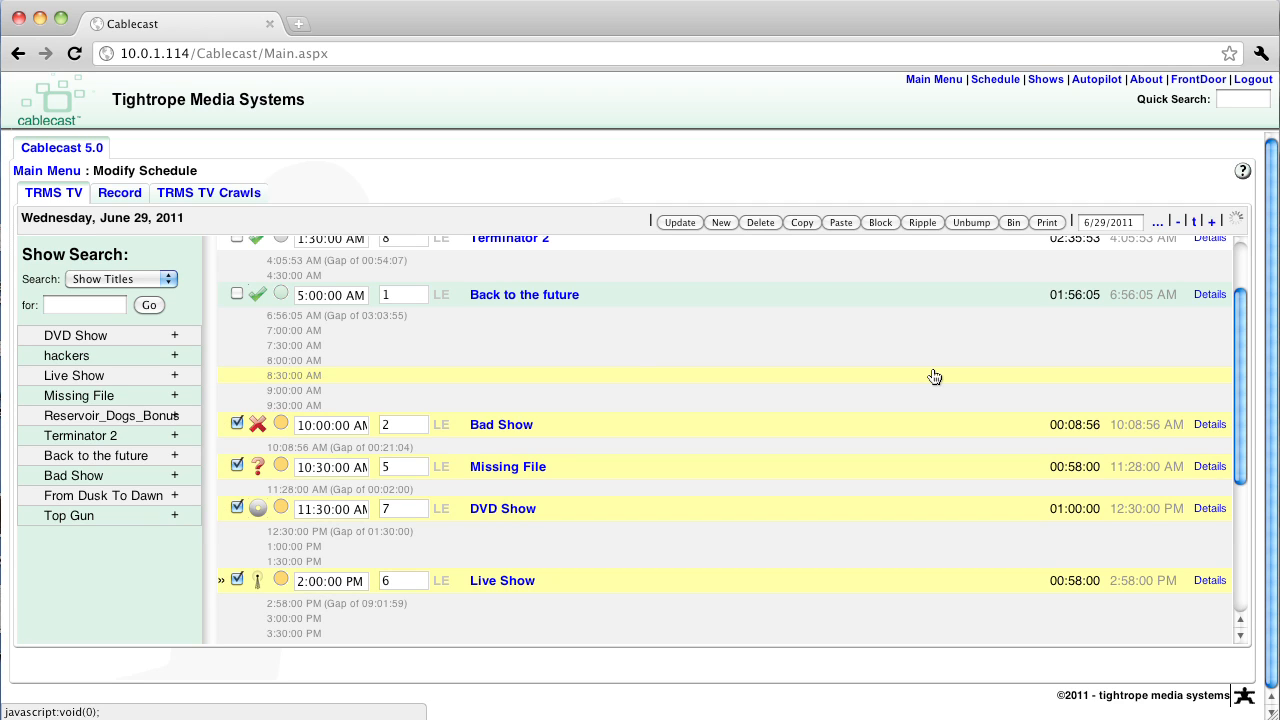
{"action": "key", "text": "v"}
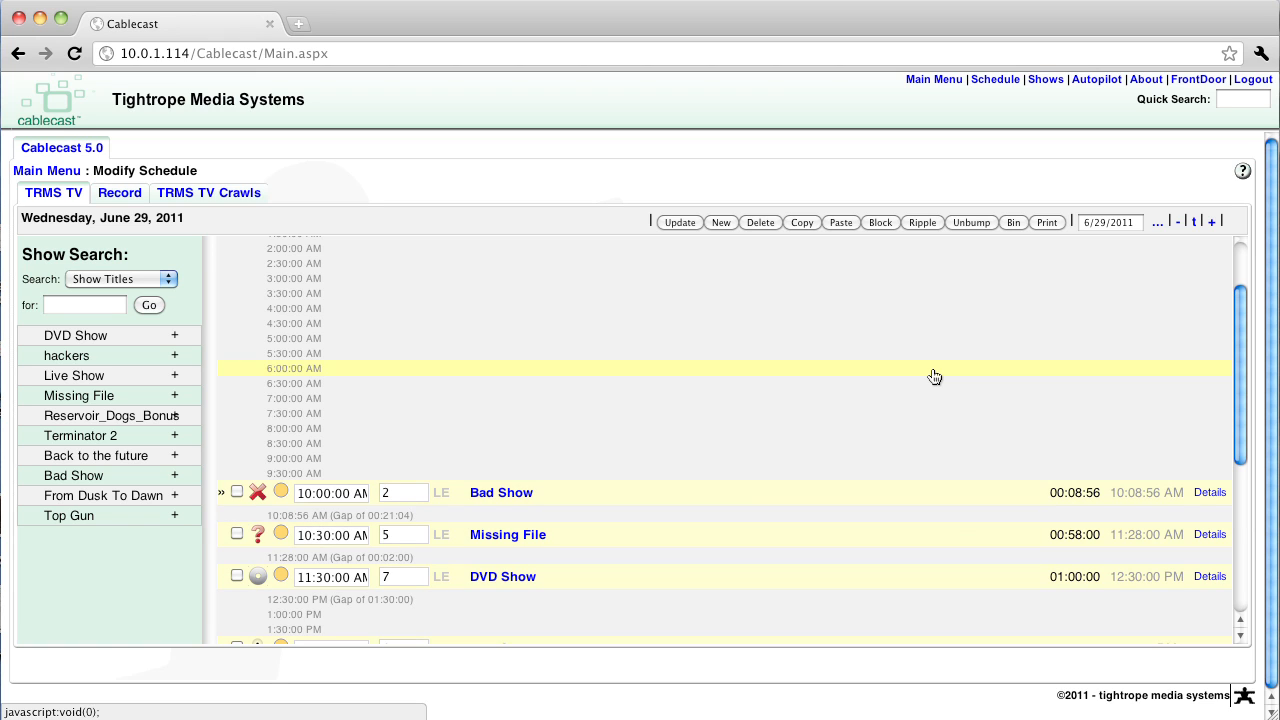
Return to June 28, 2011 and paste copies of the Bad Show, Missing File and DVD Show runs starting at 5:00:00 PM
{"action": "key", "text": "minus"}
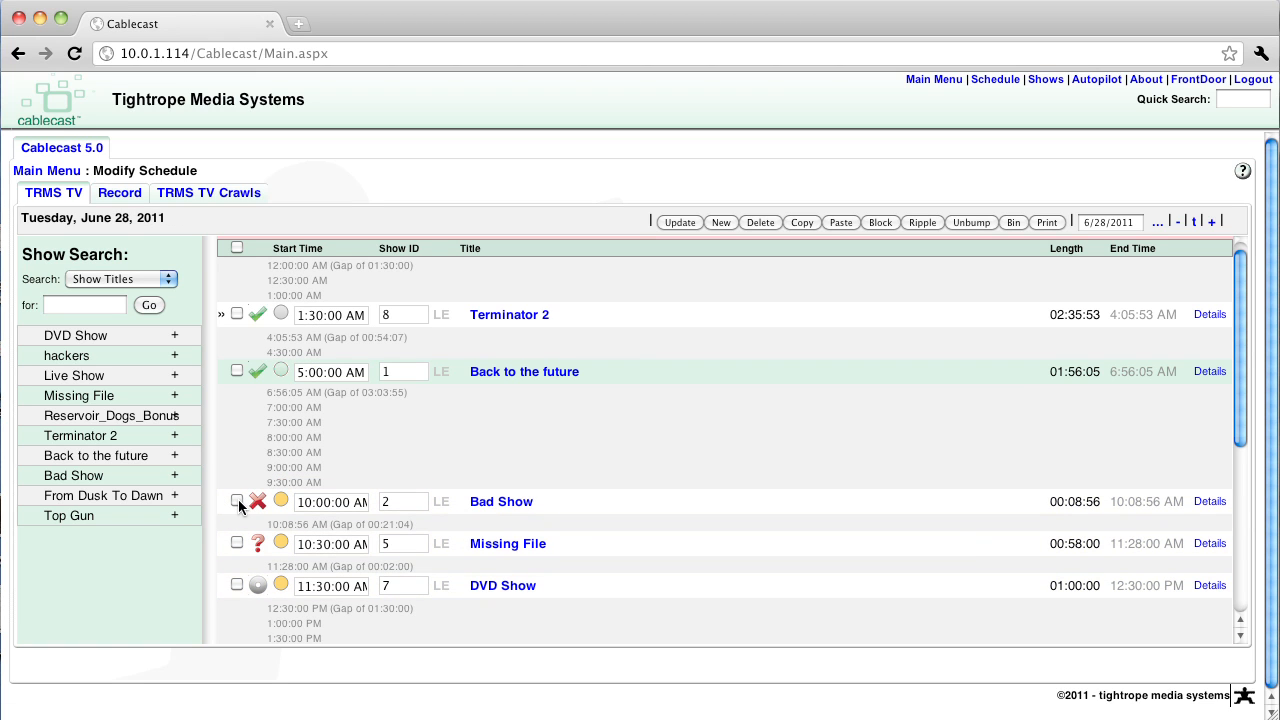
{"action": "left_click", "coordinate": [237, 501]}
{"action": "left_click", "coordinate": [237, 543]}
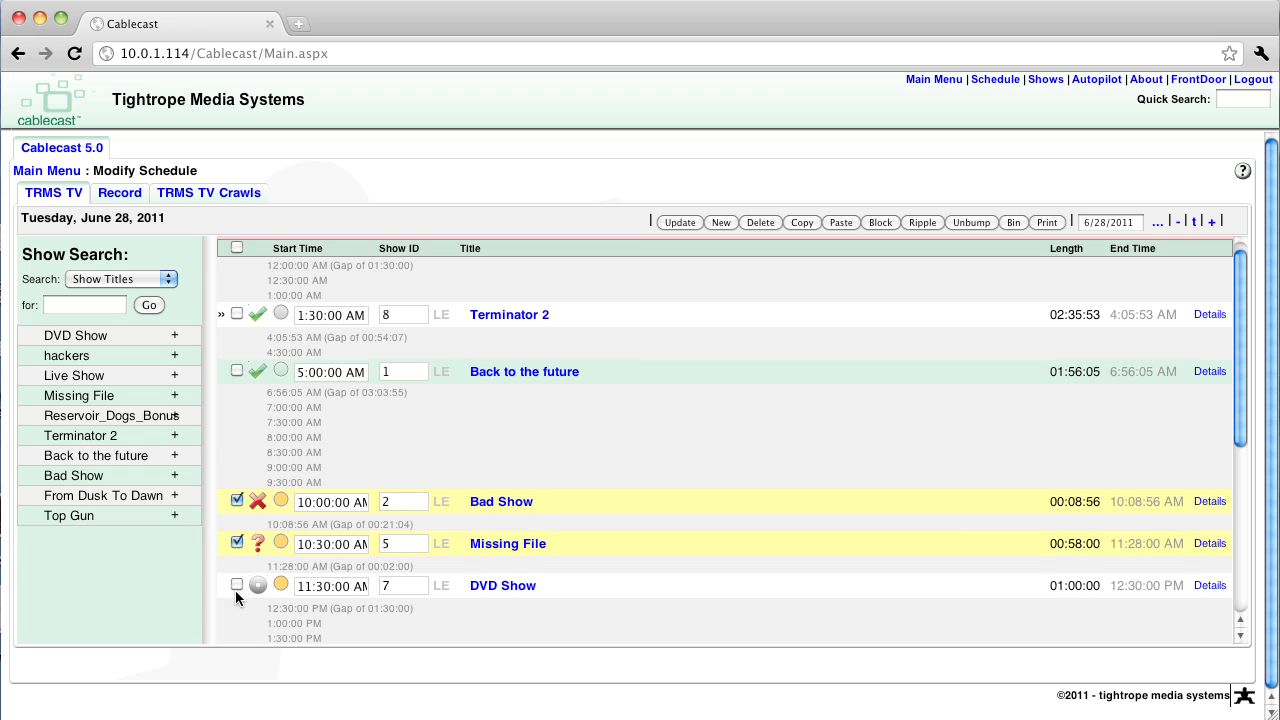
{"action": "left_click", "coordinate": [237, 585]}
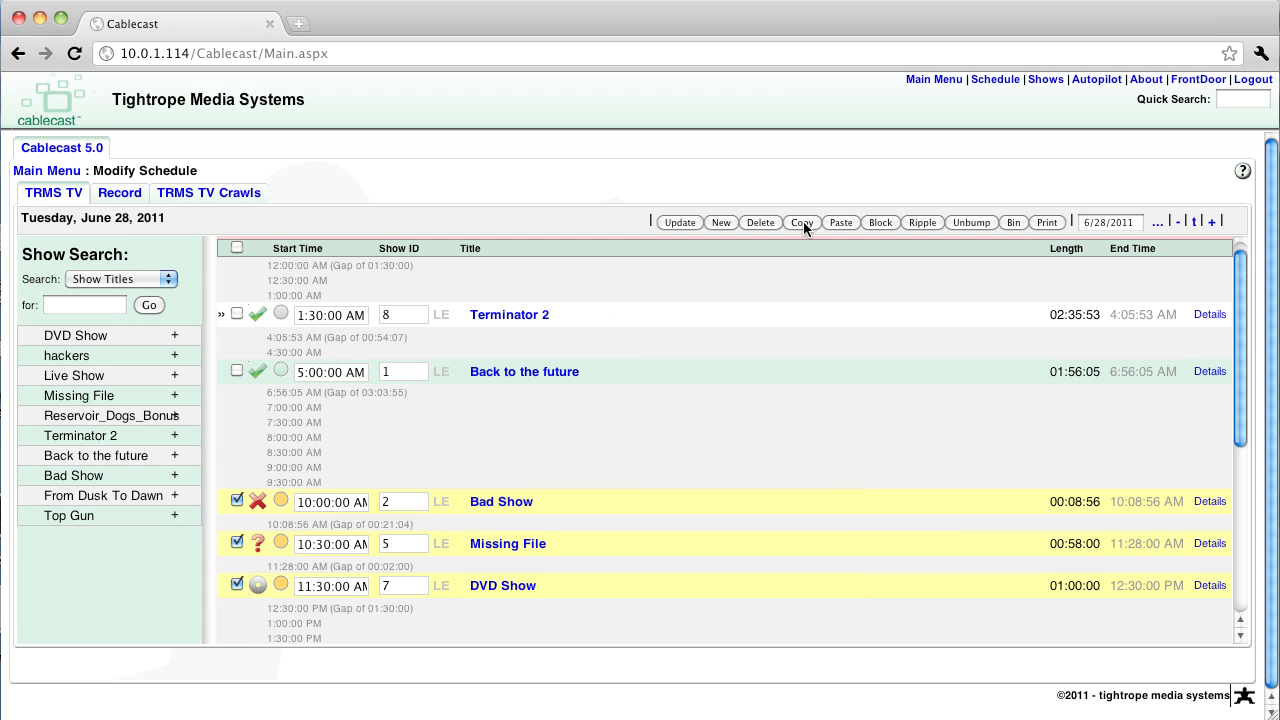
{"action": "left_click", "coordinate": [833, 220]}
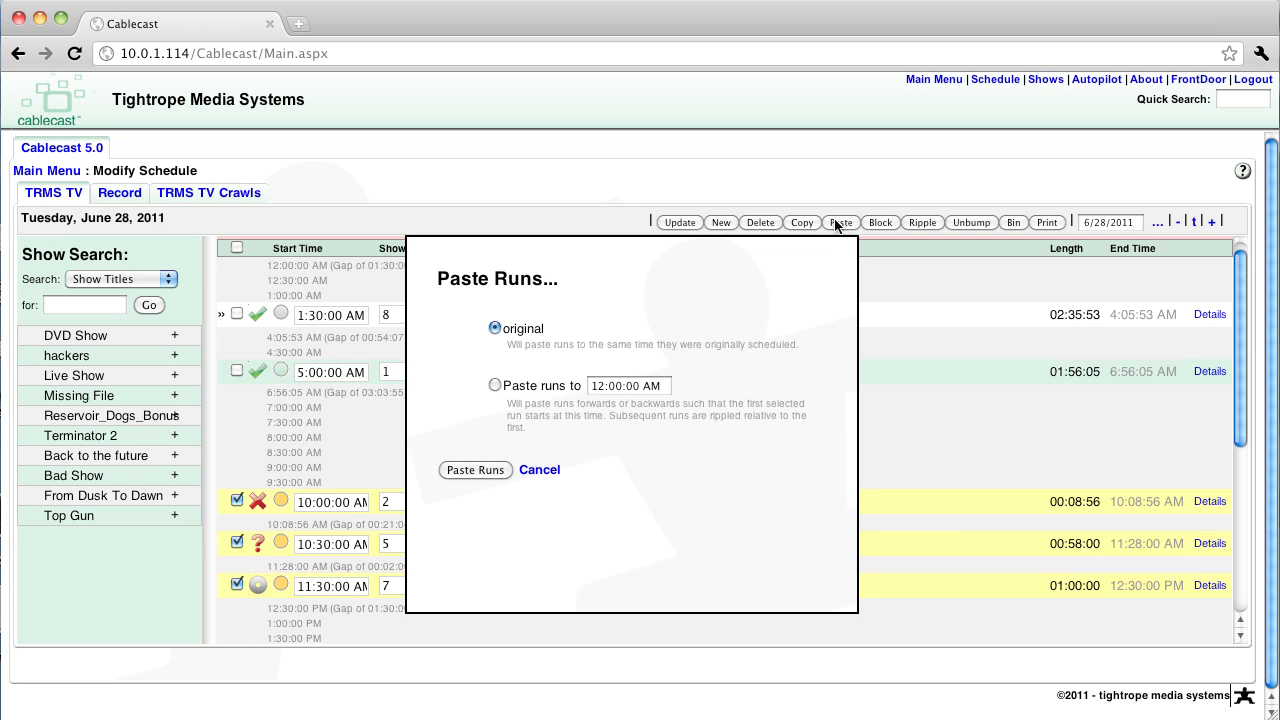
{"action": "left_click", "coordinate": [494, 385]}
{"action": "left_click", "coordinate": [598, 386]}
{"action": "type", "text": "5"}
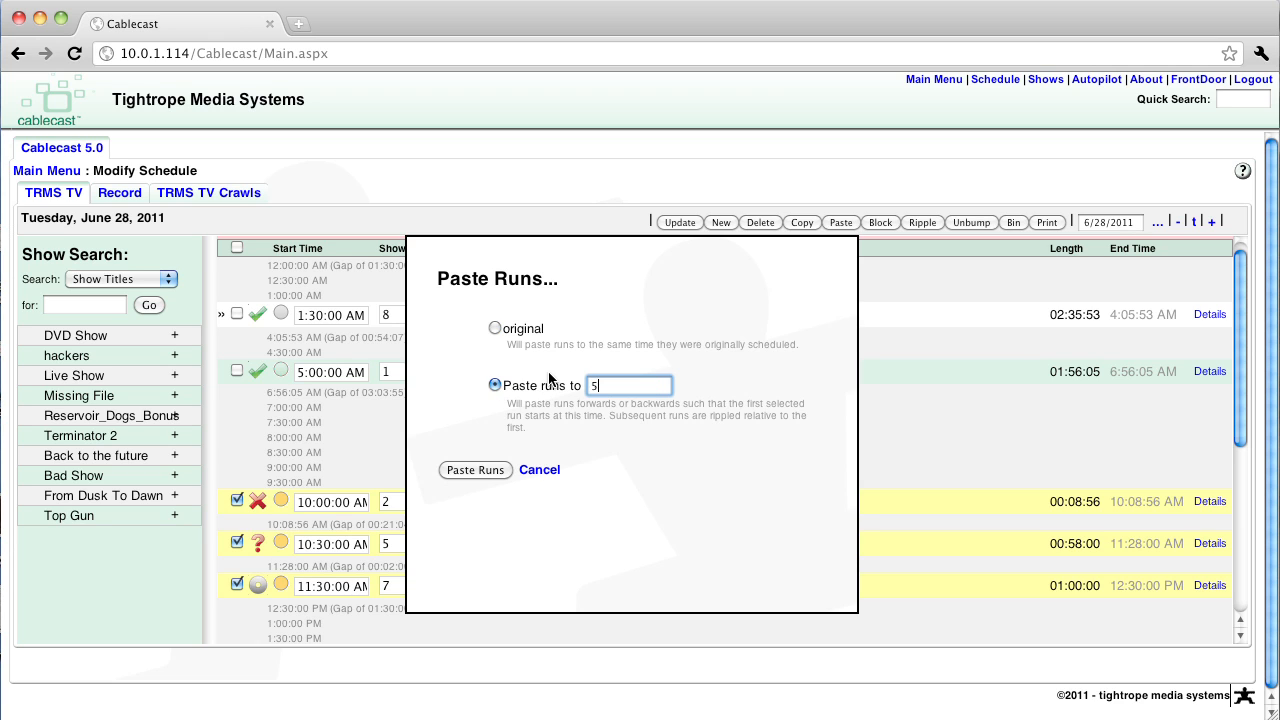
{"action": "type", "text": "+"}
{"action": "left_click", "coordinate": [476, 469]}
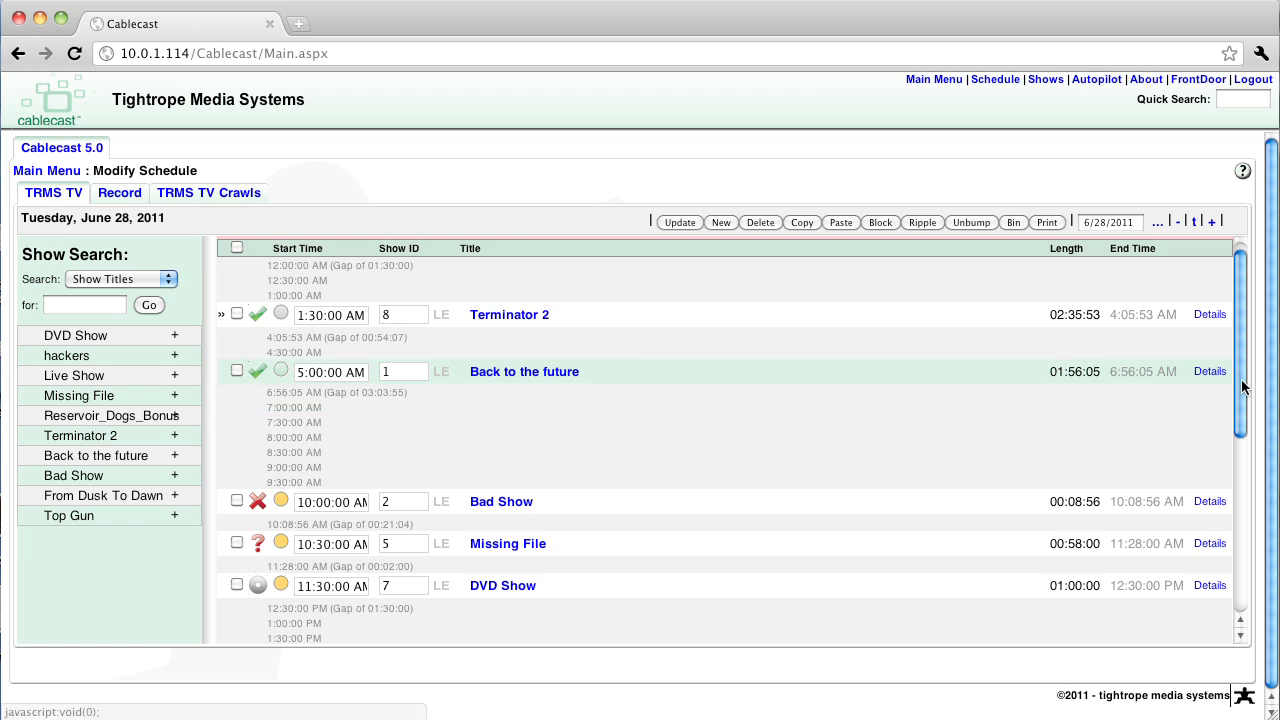
Ripple the evening Bad Show, Missing File and DVD Show runs together so that Bad Show starts at 3:00:00 AM
{"action": "scroll", "coordinate": [1208, 478], "scroll_direction": "down", "scroll_amount": 3}
{"action": "scroll", "coordinate": [1208, 478], "scroll_direction": "down", "scroll_amount": 5}
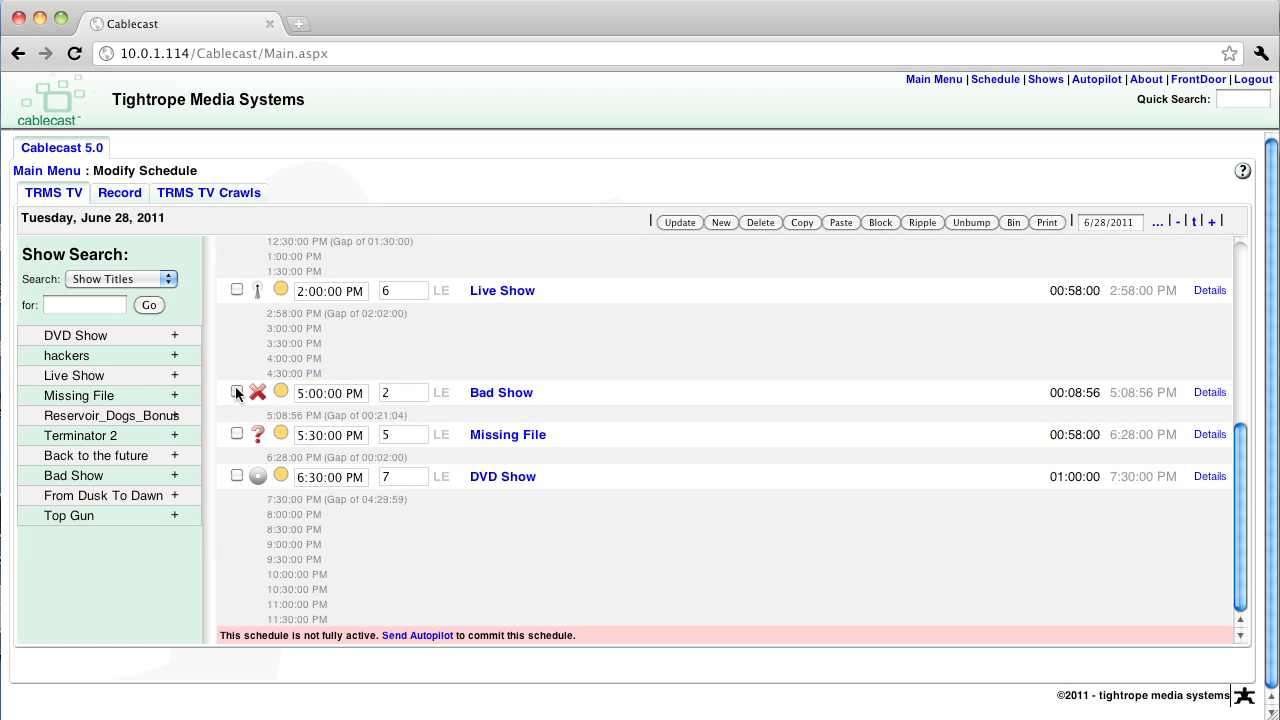
{"action": "left_click", "coordinate": [237, 391]}
{"action": "left_click", "coordinate": [237, 433]}
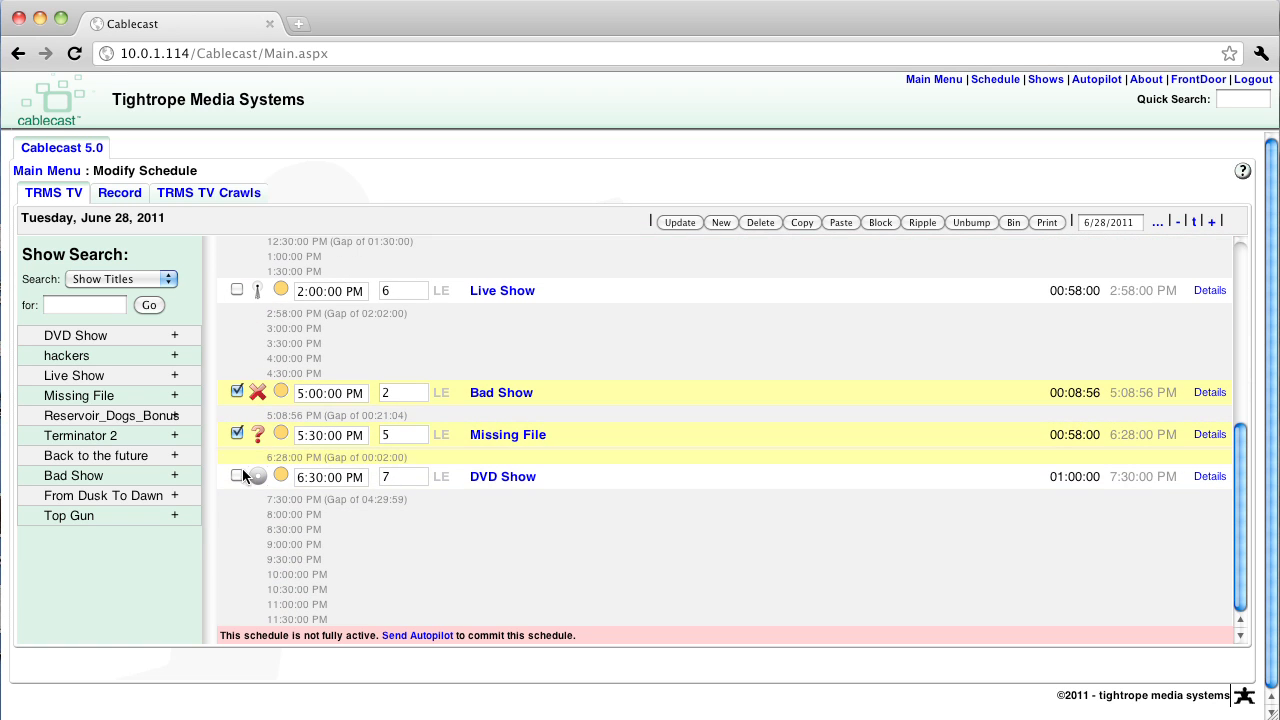
{"action": "left_click", "coordinate": [236, 474]}
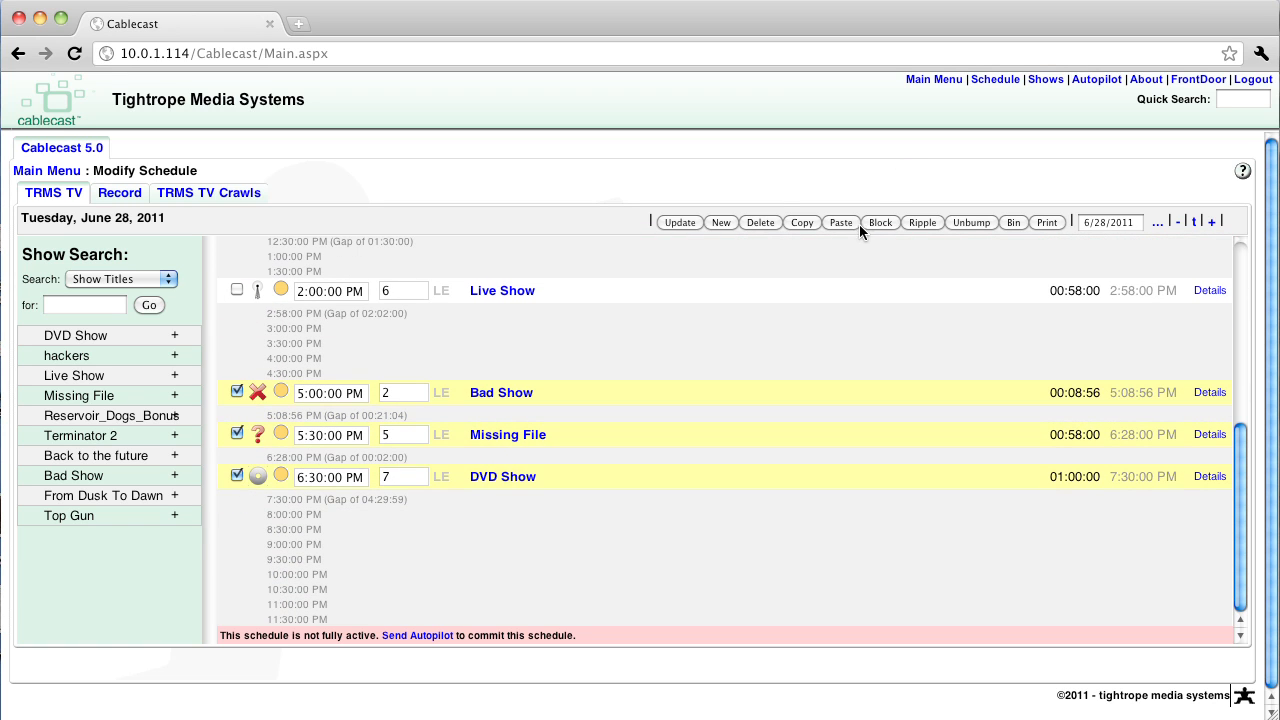
{"action": "left_click", "coordinate": [917, 223]}
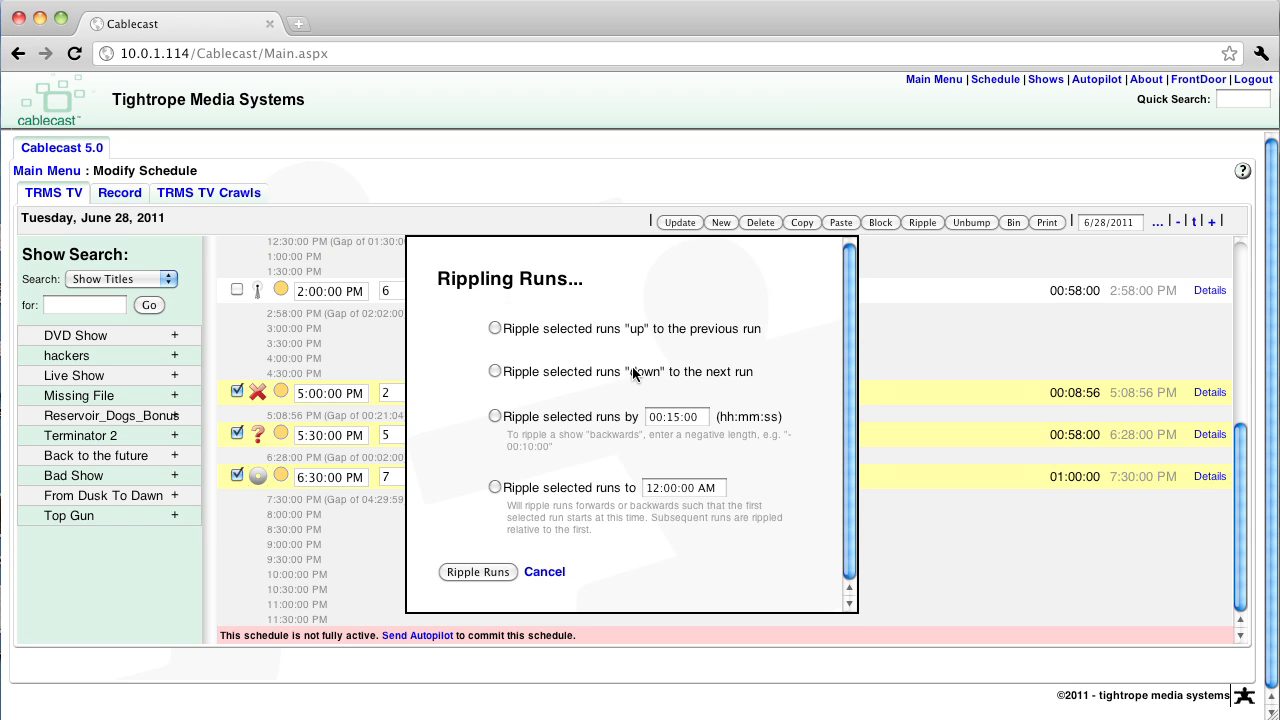
{"action": "left_click", "coordinate": [495, 487]}
{"action": "triple_click", "coordinate": [720, 487]}
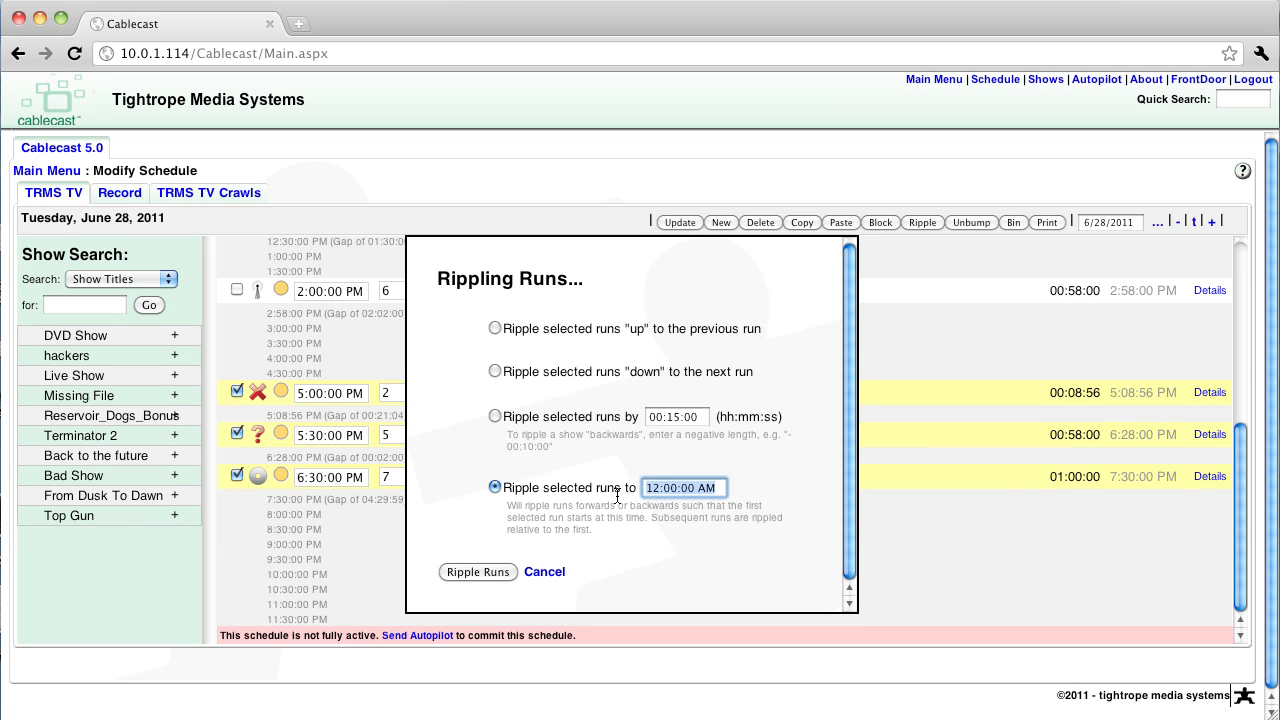
{"action": "type", "text": "3"}
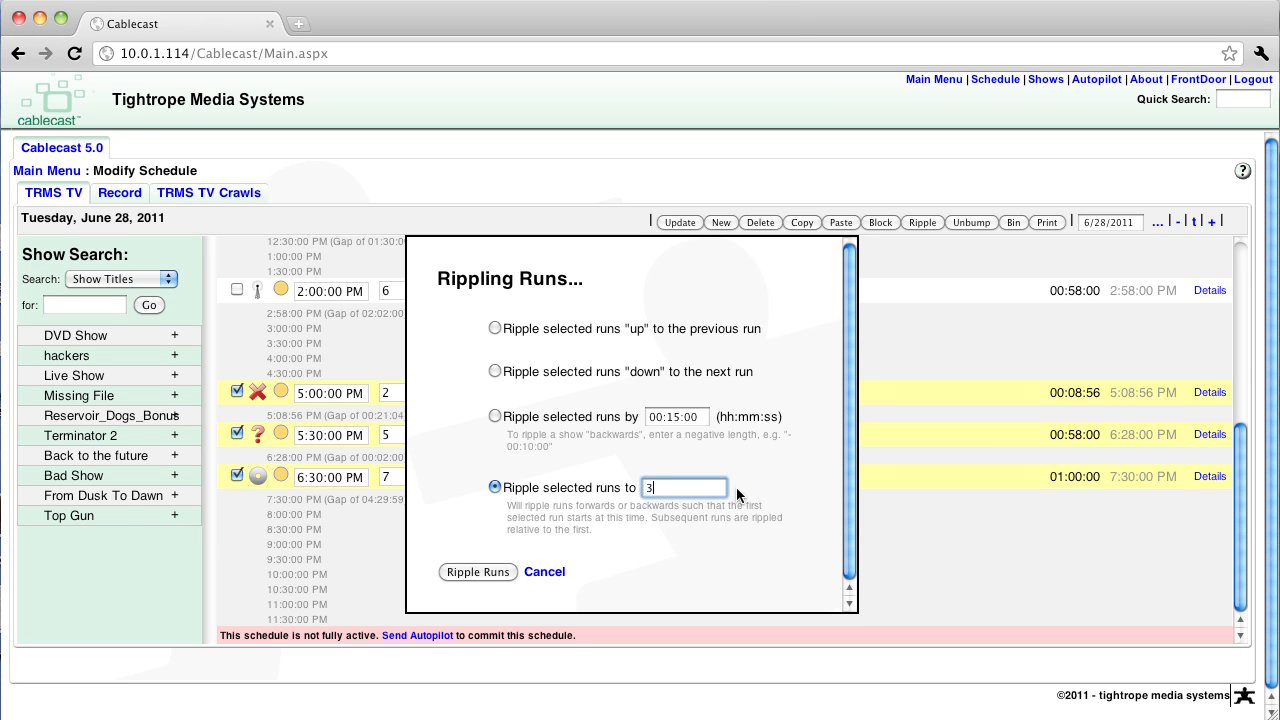
{"action": "type", "text": ":00:00 AM"}
{"action": "left_click", "coordinate": [481, 571]}
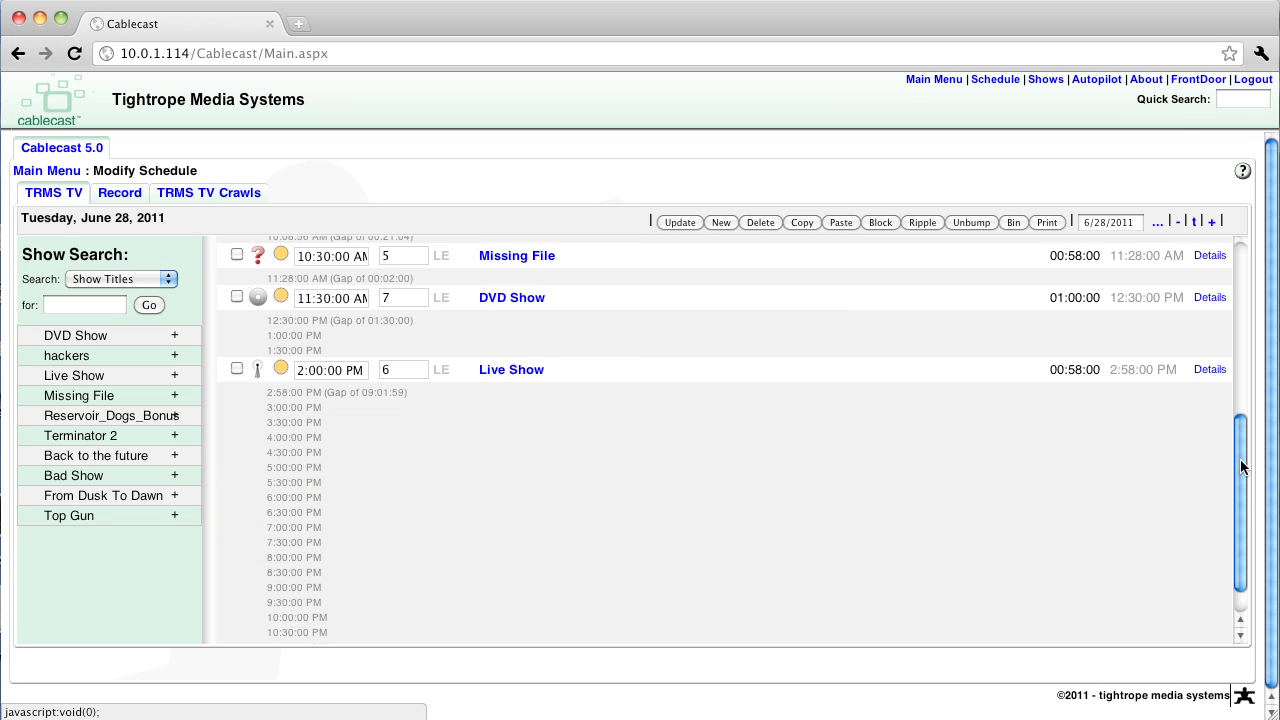
{"action": "scroll", "coordinate": [1219, 341], "scroll_direction": "up", "scroll_amount": 10}
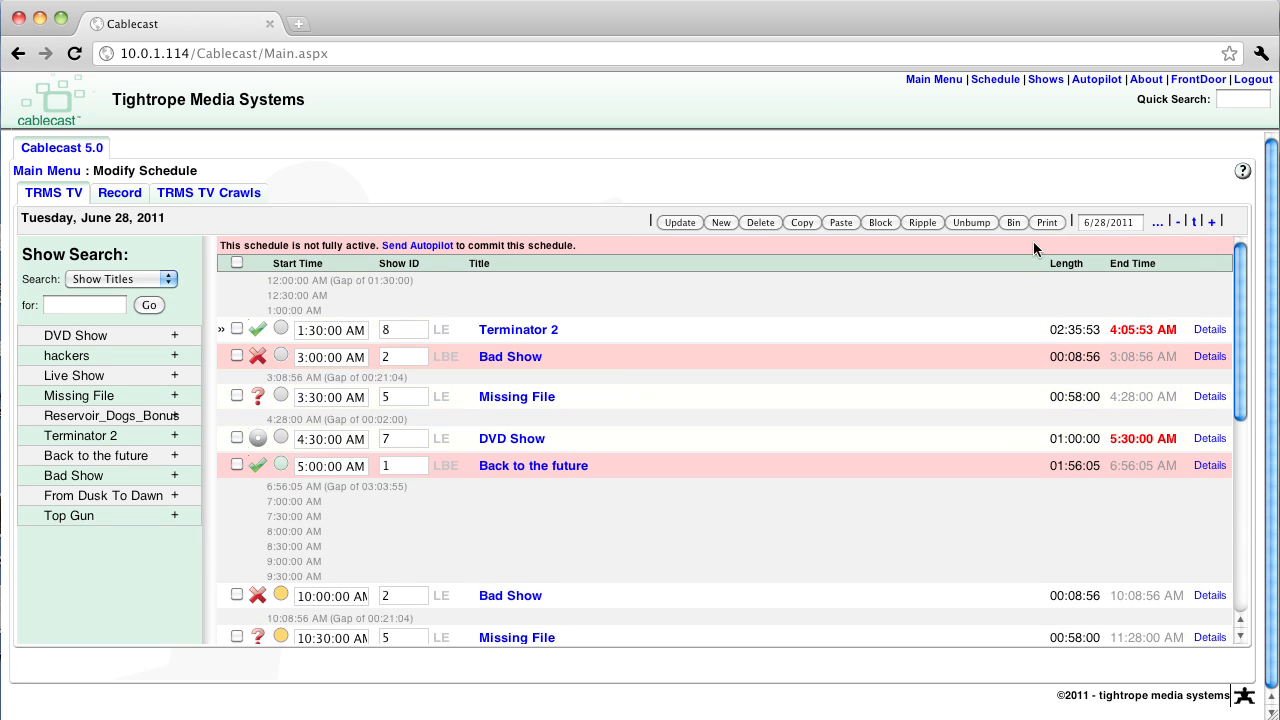
Select the 3:00:00 AM Bad Show run and send Autopilot for TRMS TV through 7/8/2011 12:59:59 pm, sending the events to the hardware
{"action": "left_click", "coordinate": [237, 355]}
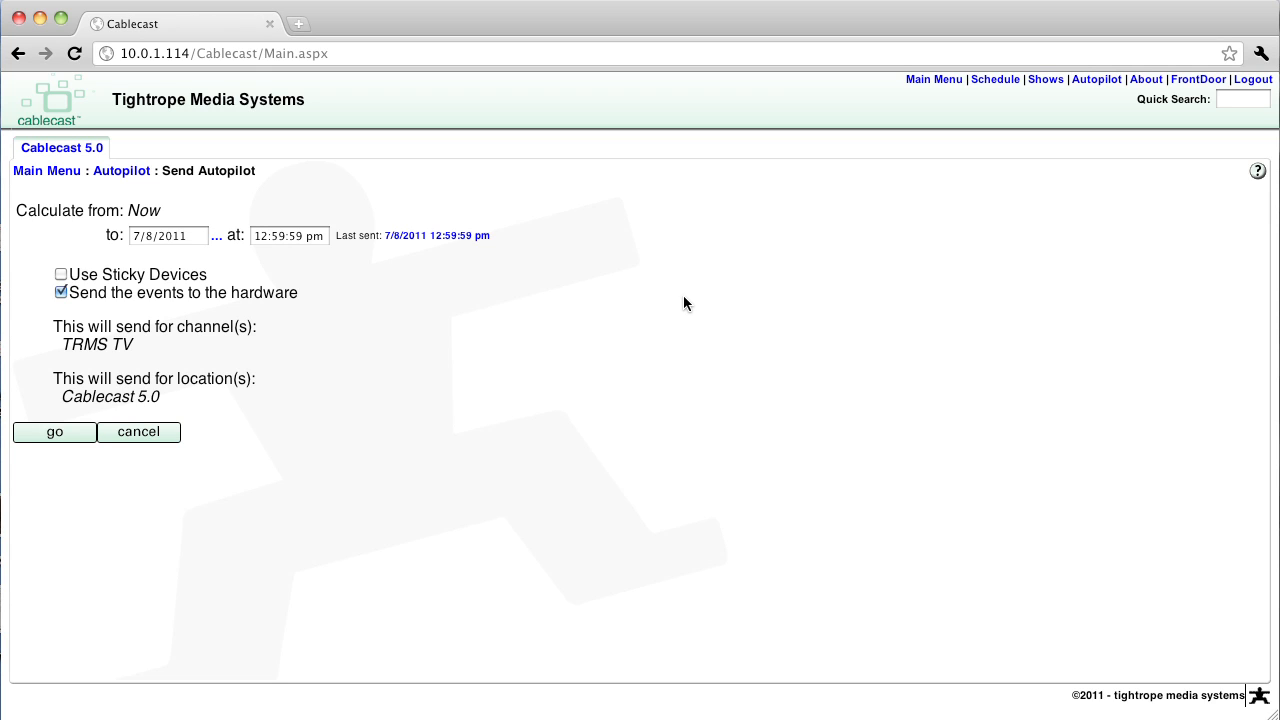
{"action": "left_click", "coordinate": [55, 434]}
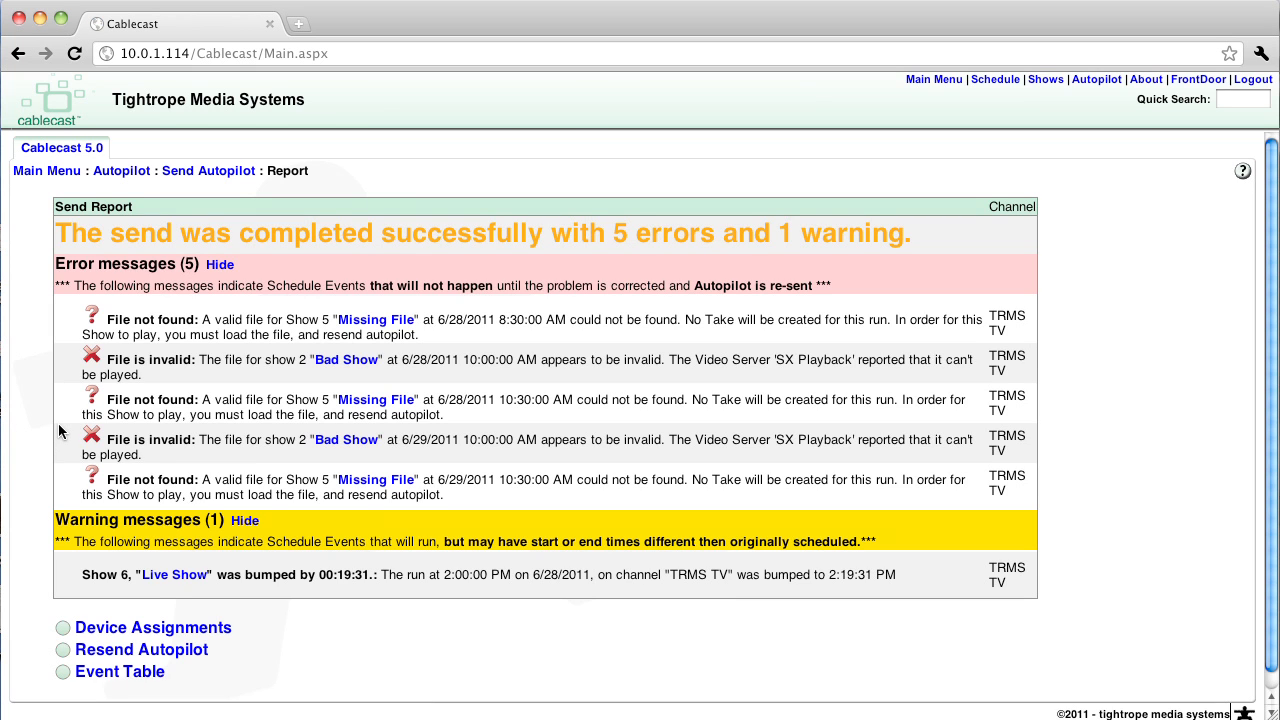
Review the missing-file, invalid-file and bumped-run messages in the Autopilot send report and hide the warning messages
{"action": "left_click_drag", "start_coordinate": [142, 320], "coordinate": [236, 320]}
{"action": "left_click_drag", "start_coordinate": [107, 360], "coordinate": [191, 364]}
{"action": "left_click", "coordinate": [249, 457]}
{"action": "left_click_drag", "start_coordinate": [241, 580], "coordinate": [358, 574]}
{"action": "left_click", "coordinate": [358, 574]}
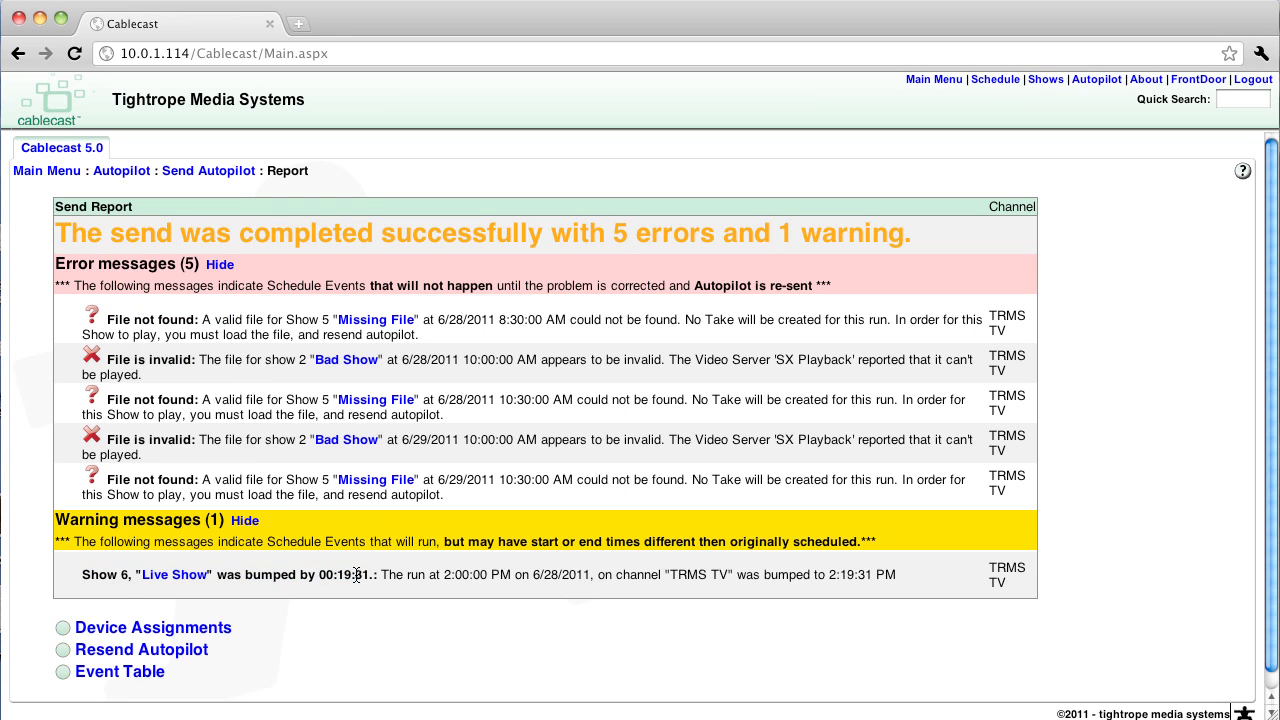
{"action": "left_click", "coordinate": [245, 520]}
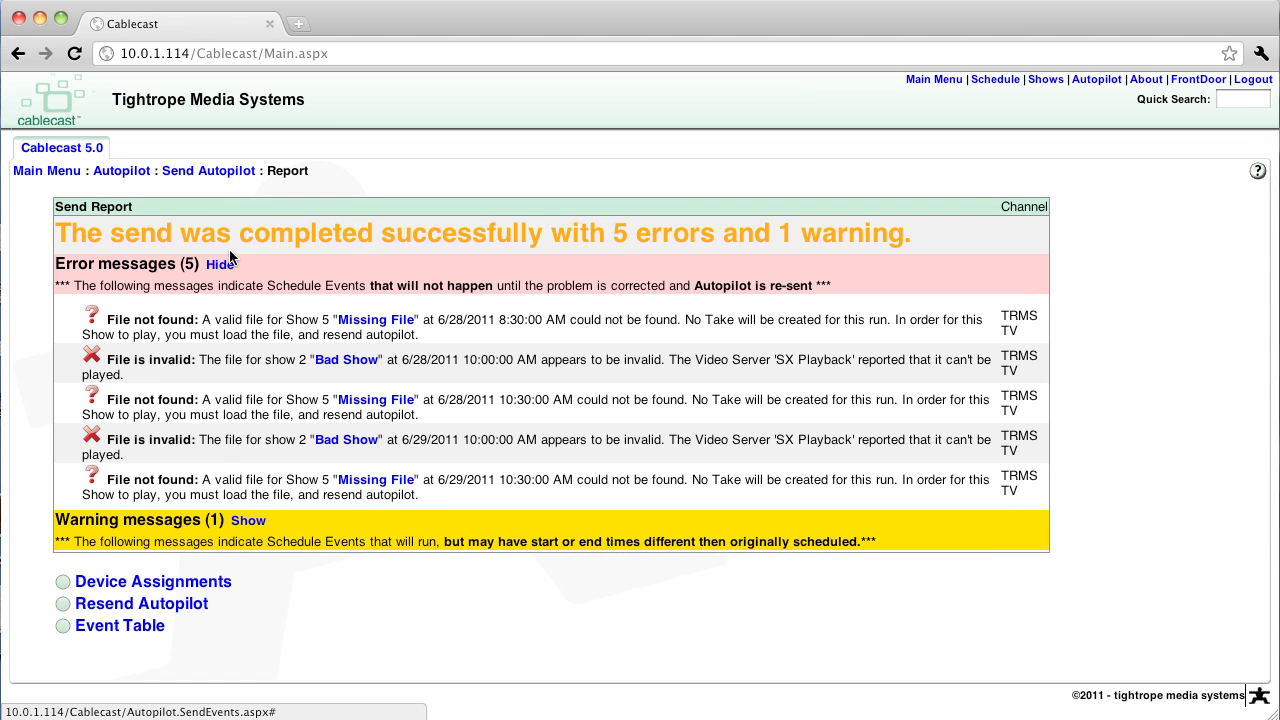